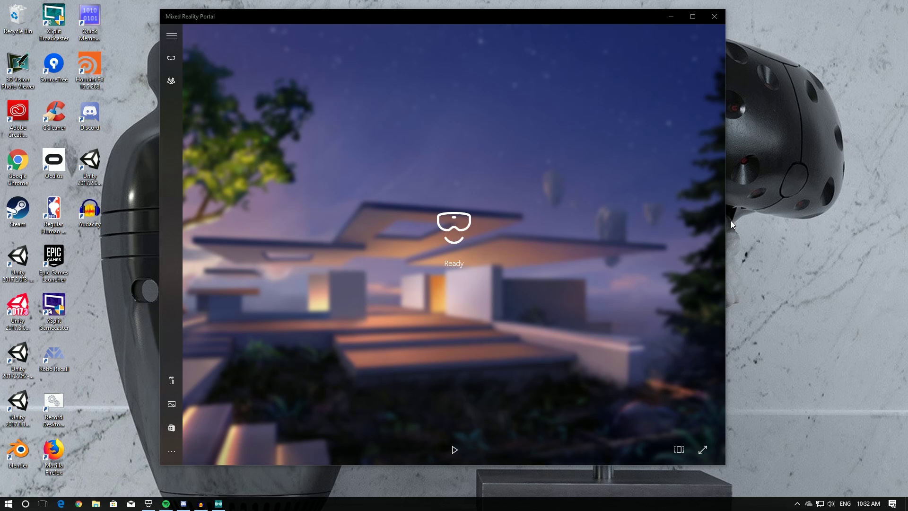
Launch Steam and dismiss its prompt about installing SteamVR for a VR headset
key(super)
text(steam)
key(Return)
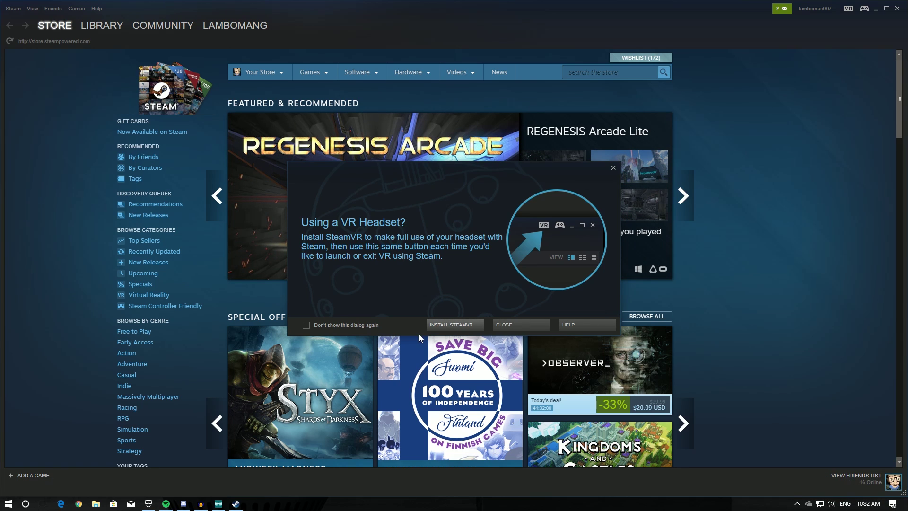
click(518, 325)
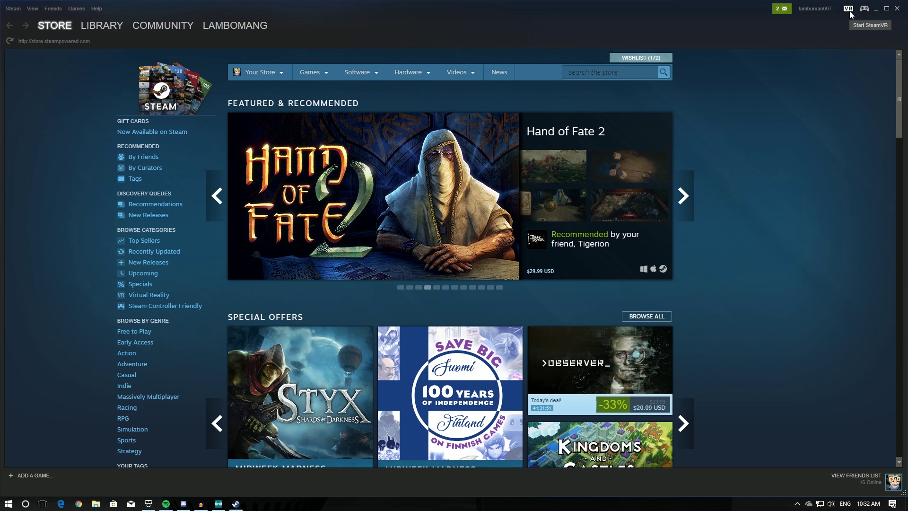
Install SteamVR from the library's tools list, with a start menu shortcut and no desktop shortcut
mouse_move(106, 22)
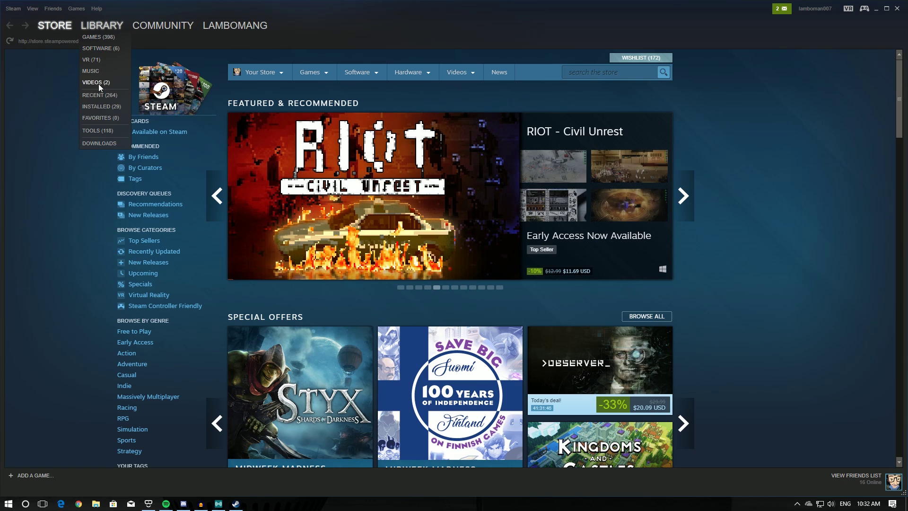
click(103, 132)
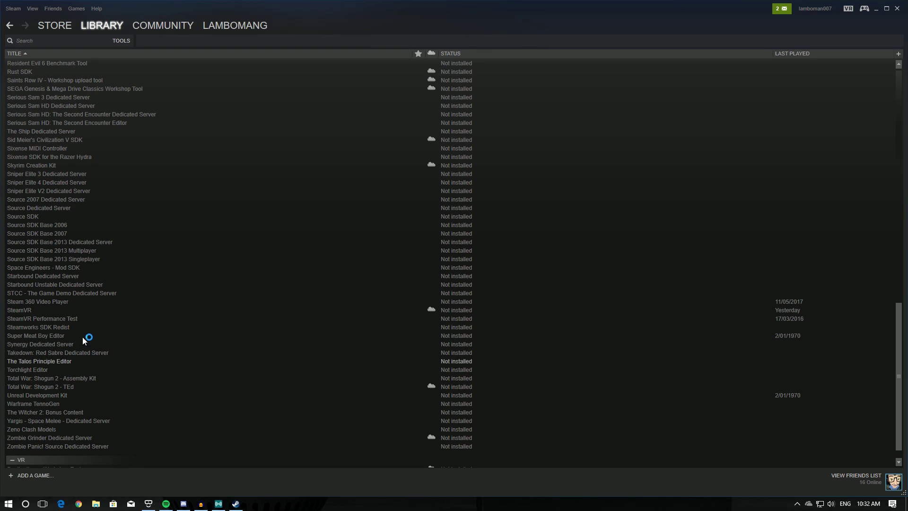
click(21, 311)
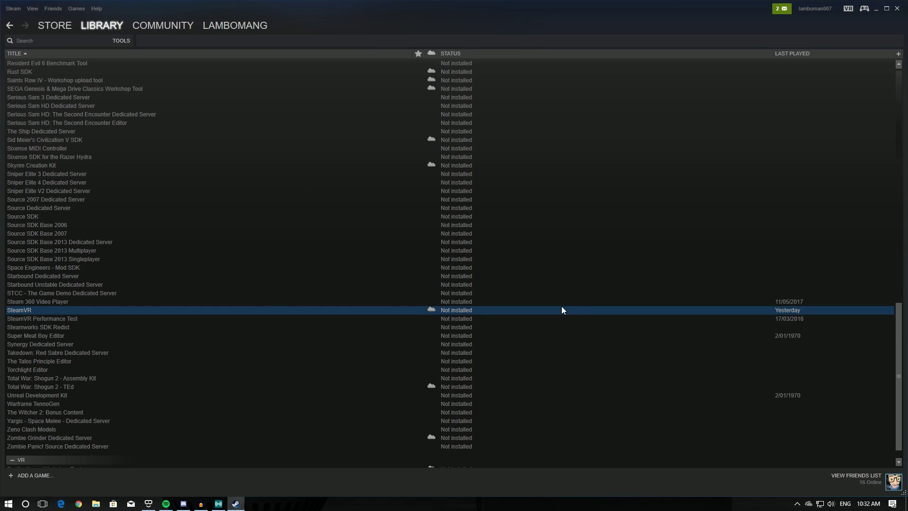
right_click(29, 312)
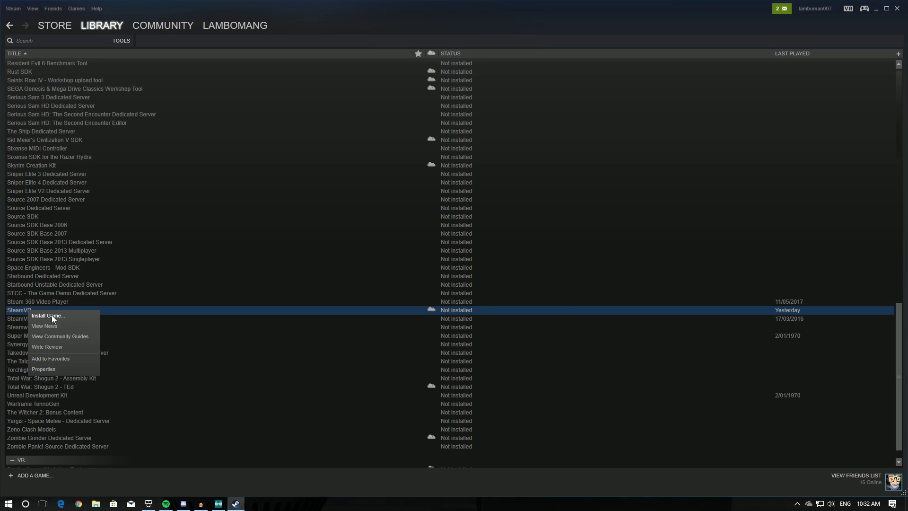
click(52, 315)
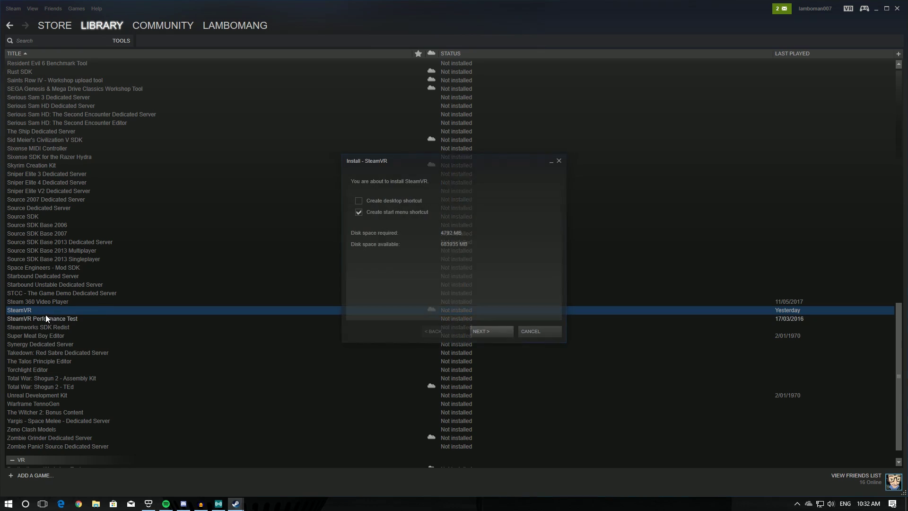
click(496, 333)
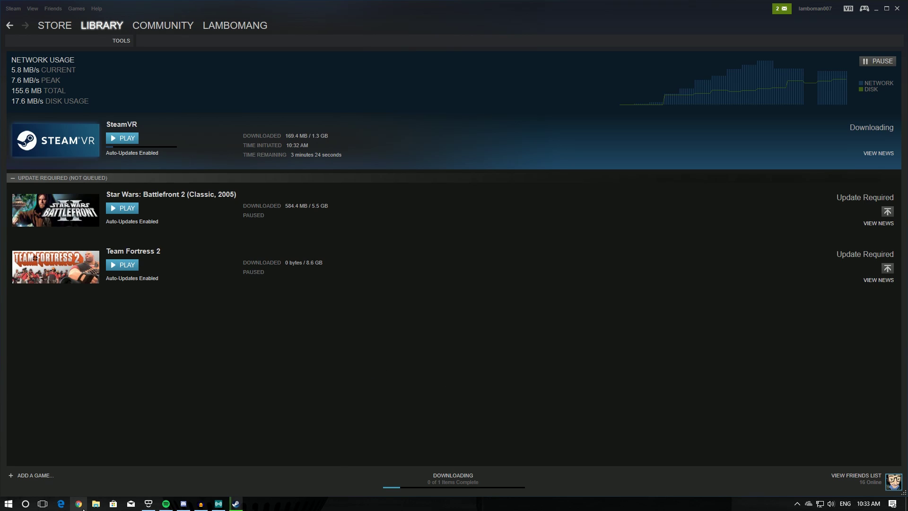
Switch to Chrome, search Google for "revive github" and open the LibreVR/Revive repository
click(79, 503)
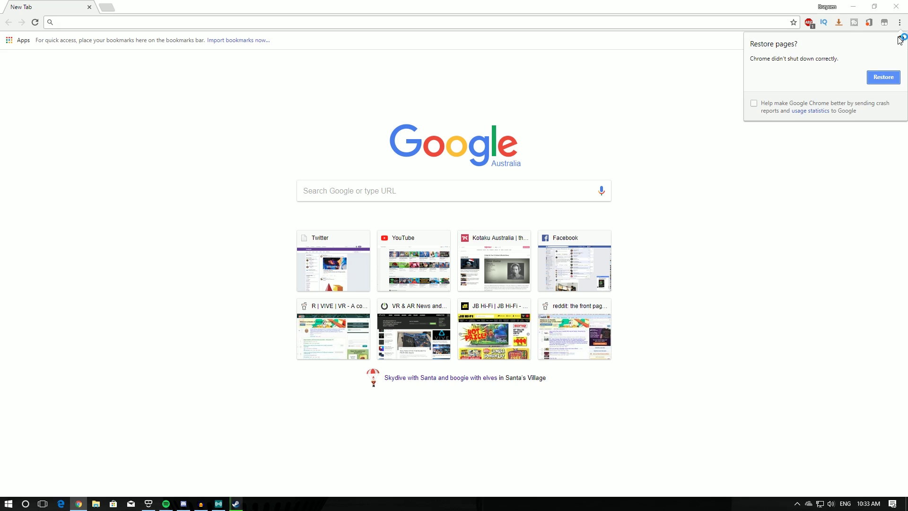
click(900, 39)
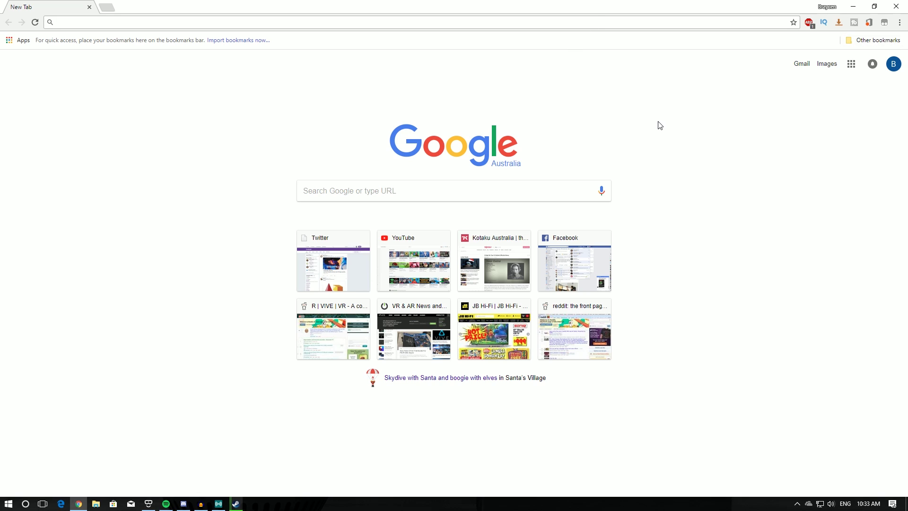
text(revive )
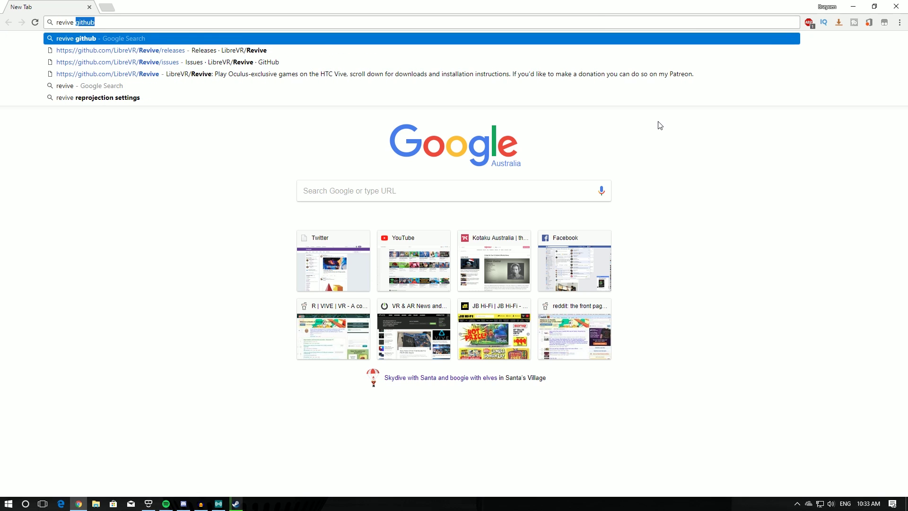
text(github)
key(Return)
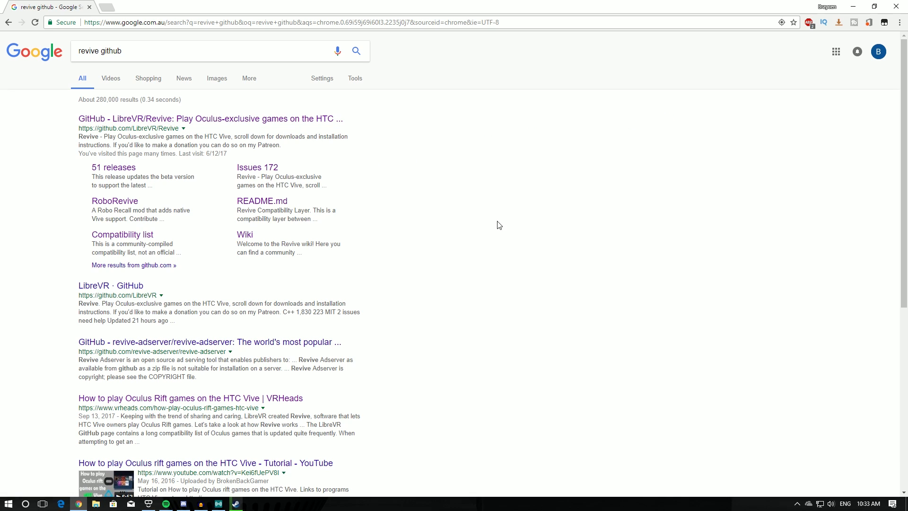
click(250, 121)
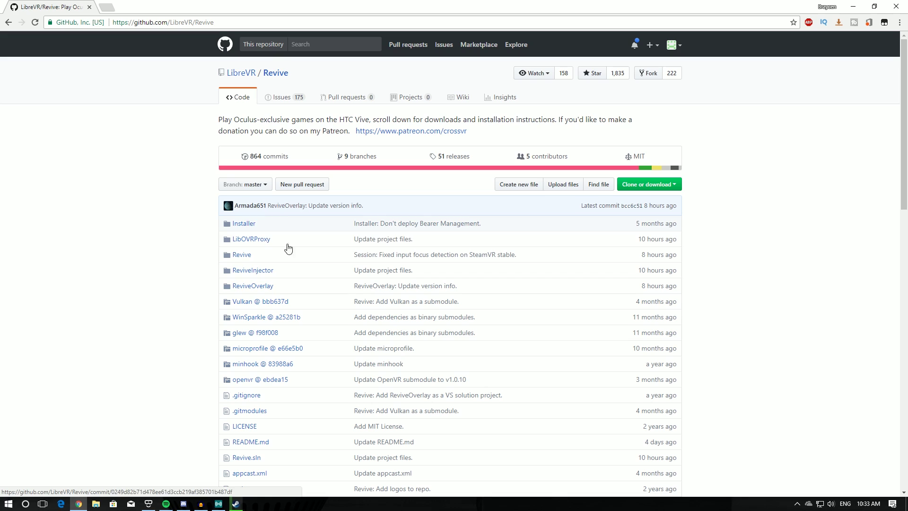
Download ReviveInstaller.exe for Third Beta Version 1.2.0 from the Revive repository's releases
click(446, 160)
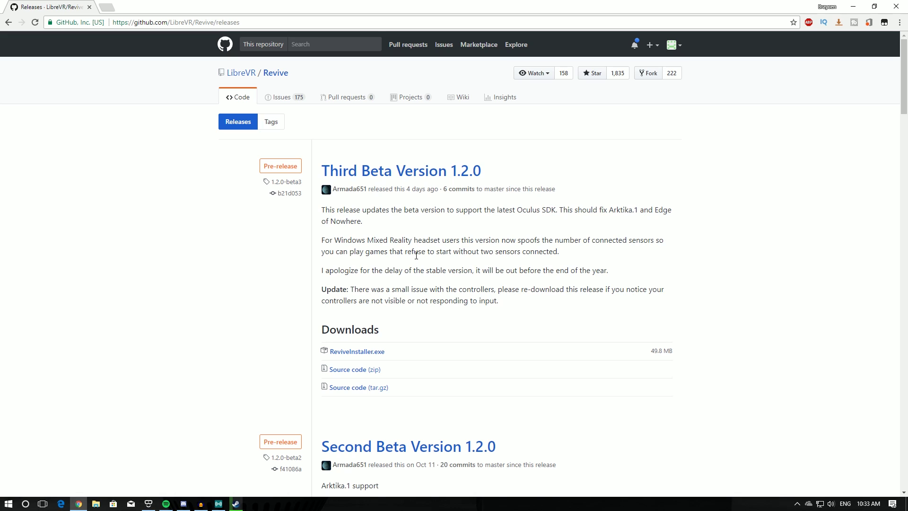
scroll(415, 256, down, 3)
scroll(401, 369, up, 3)
click(365, 352)
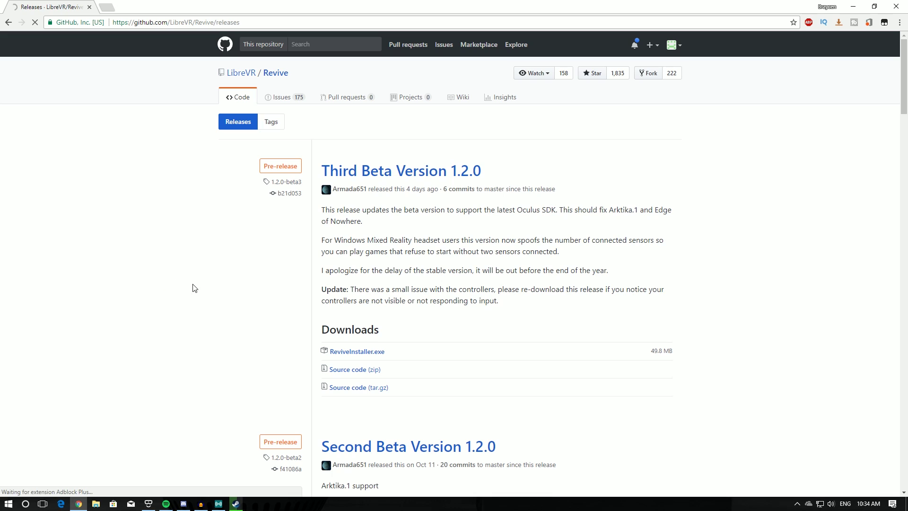
Search for "openvr advanced settings" in a new browser tab and open the matzman666/OpenVR-AdvancedSettings GitHub repository
click(107, 7)
text(openv)
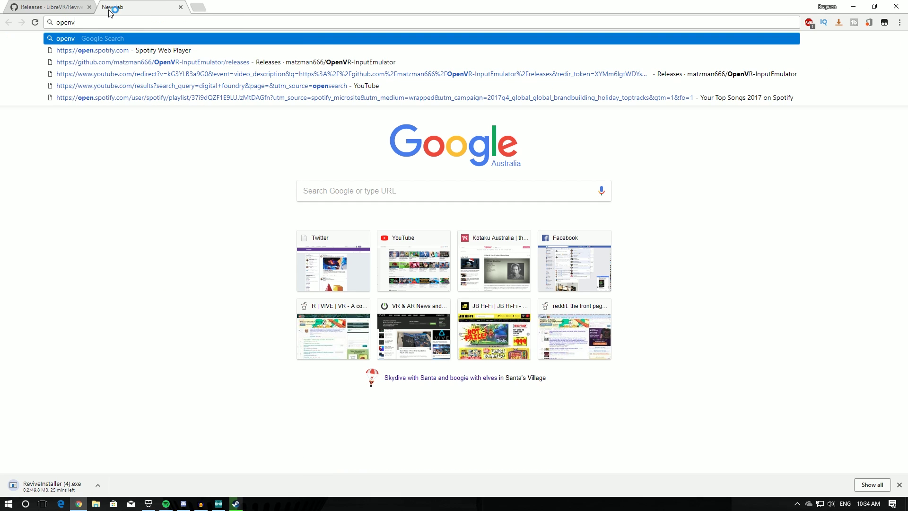
text(r adva)
key(Return)
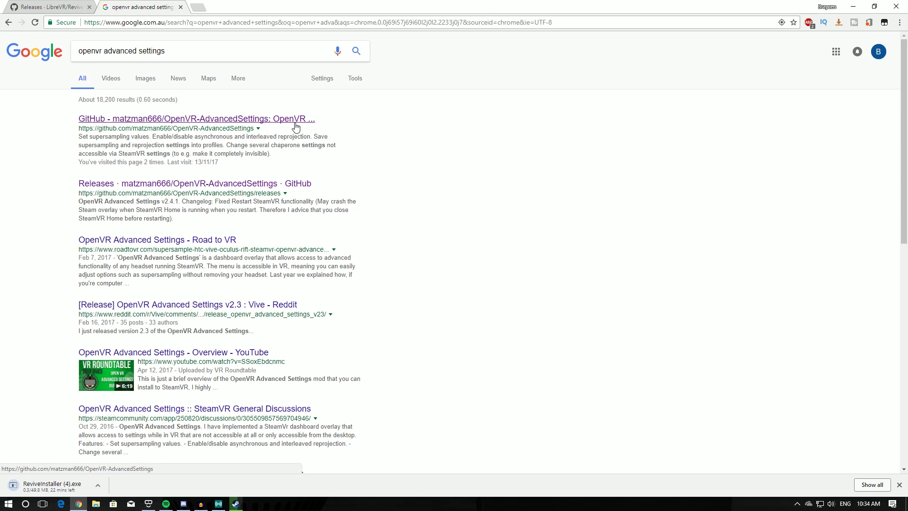
click(215, 121)
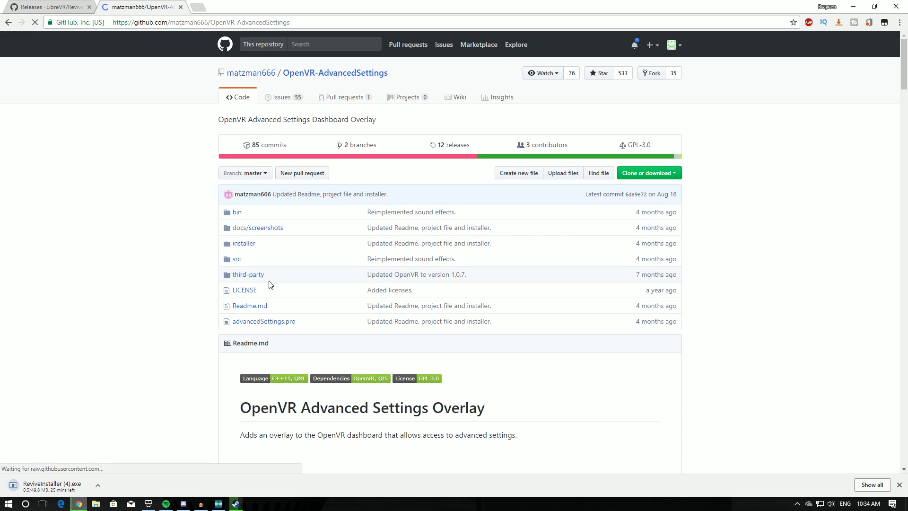
scroll(265, 303, down, 4)
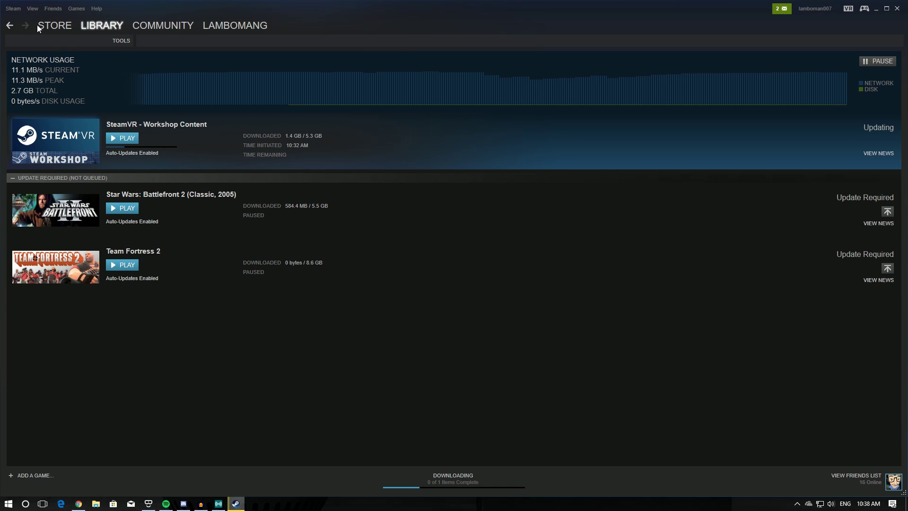
Search the Steam store for "mixed reality" and open the Windows Mixed Reality for SteamVR page
click(50, 23)
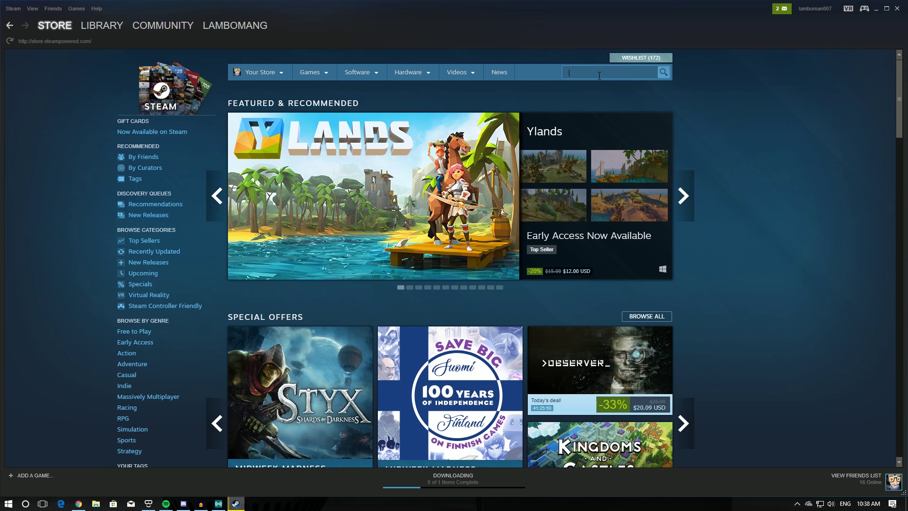
text(mixed reality)
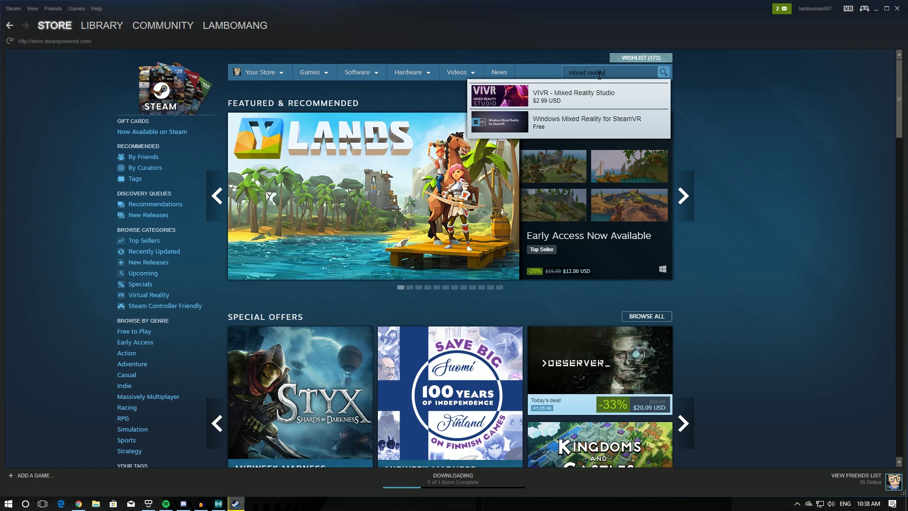
click(539, 119)
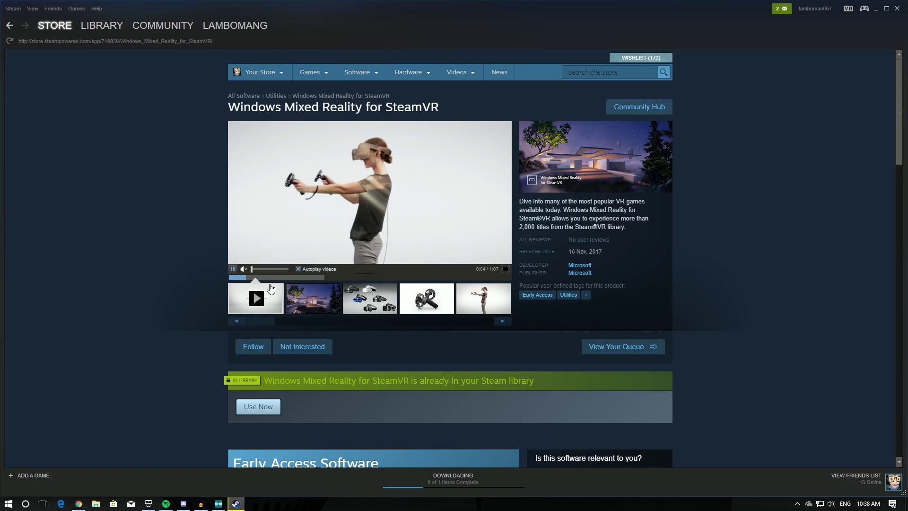
Install the free Windows Mixed Reality for SteamVR software and agree to its EULA
click(306, 305)
scroll(313, 298, down, 5)
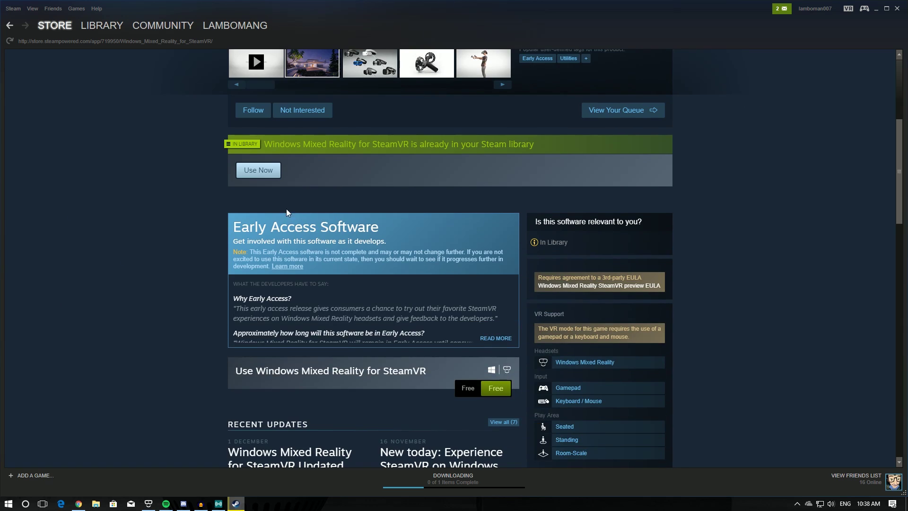
click(510, 391)
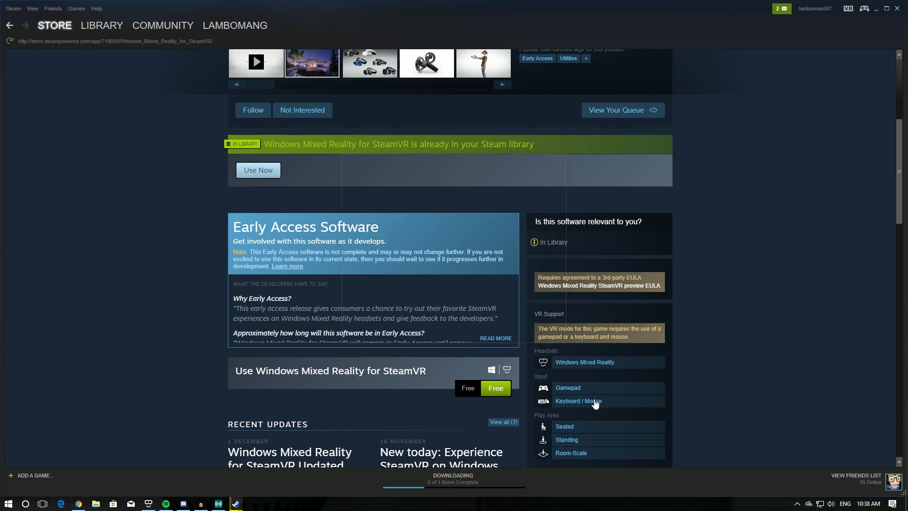
click(491, 333)
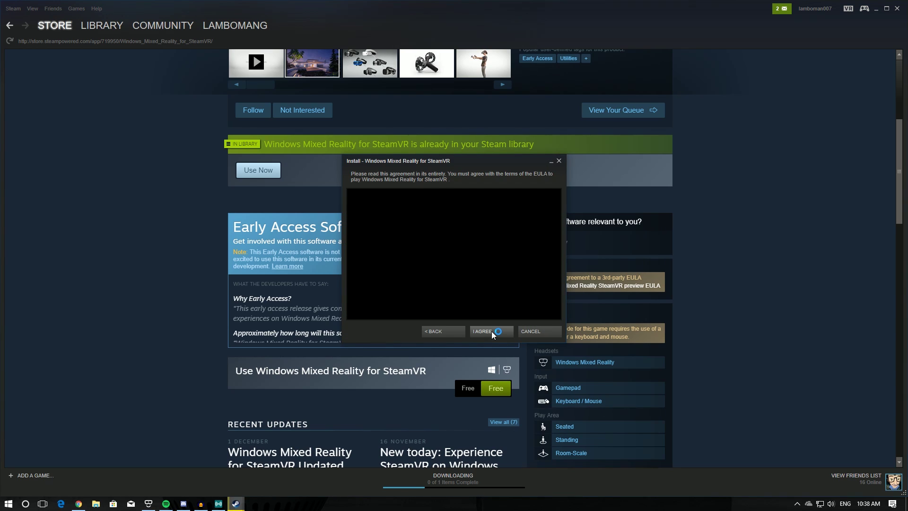
click(492, 333)
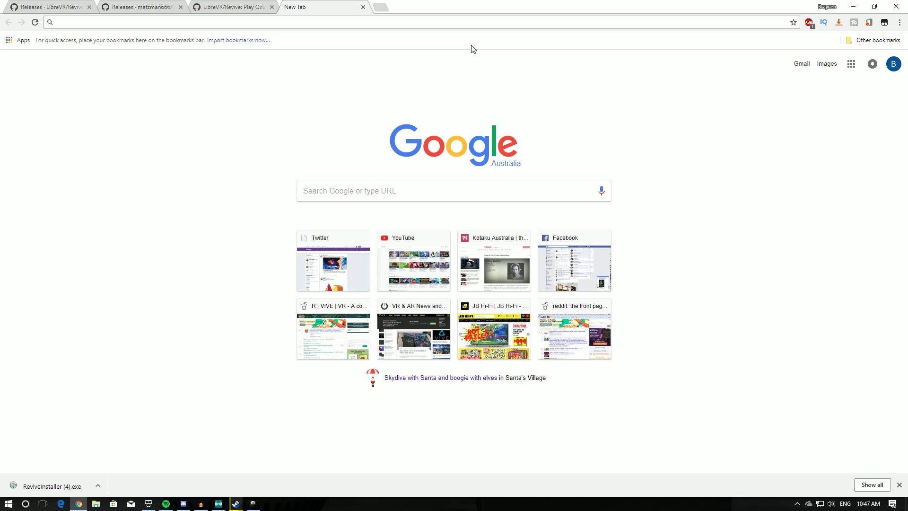
Search Google for "oculus home software" and download the Oculus software from the Oculus Rift Setup page
text(oculu)
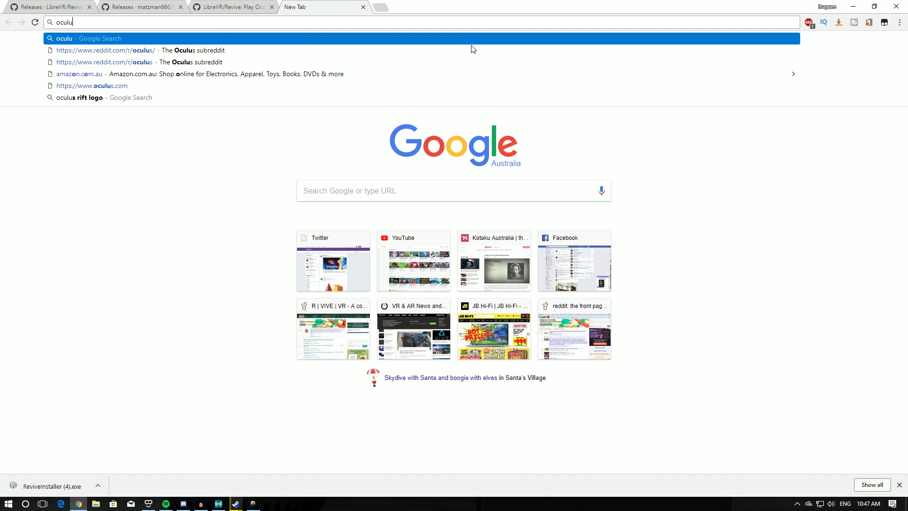
text(s home software)
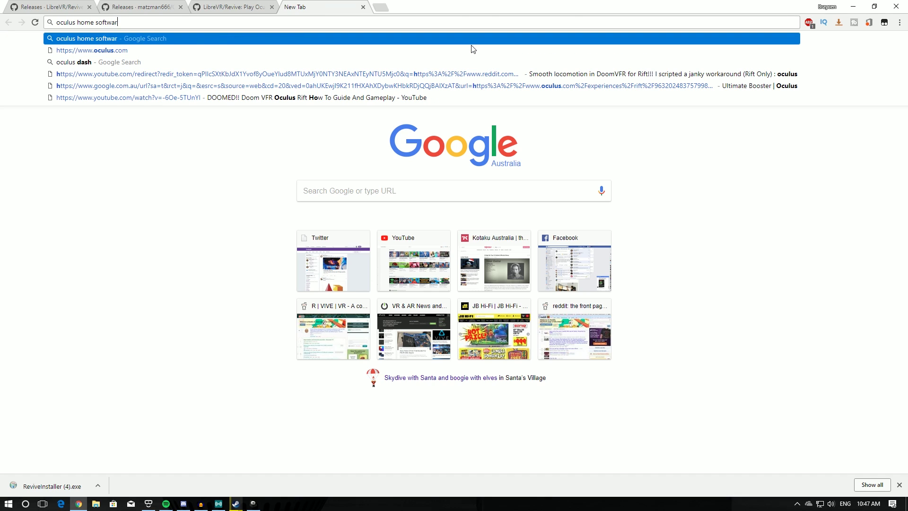
key(Return)
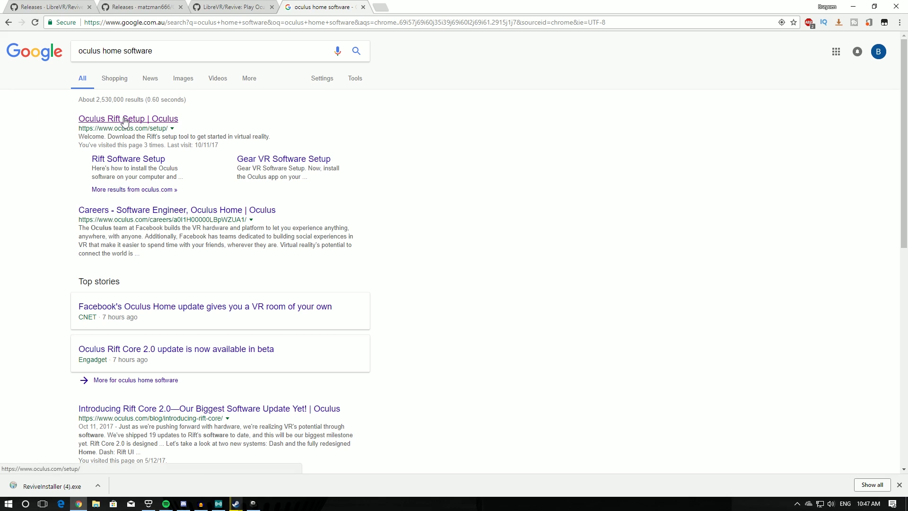
click(125, 121)
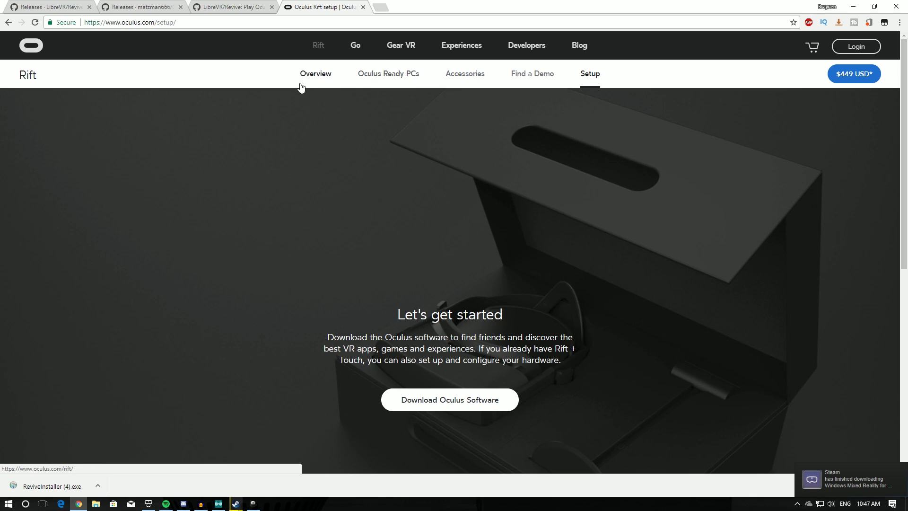
scroll(462, 293, down, 3)
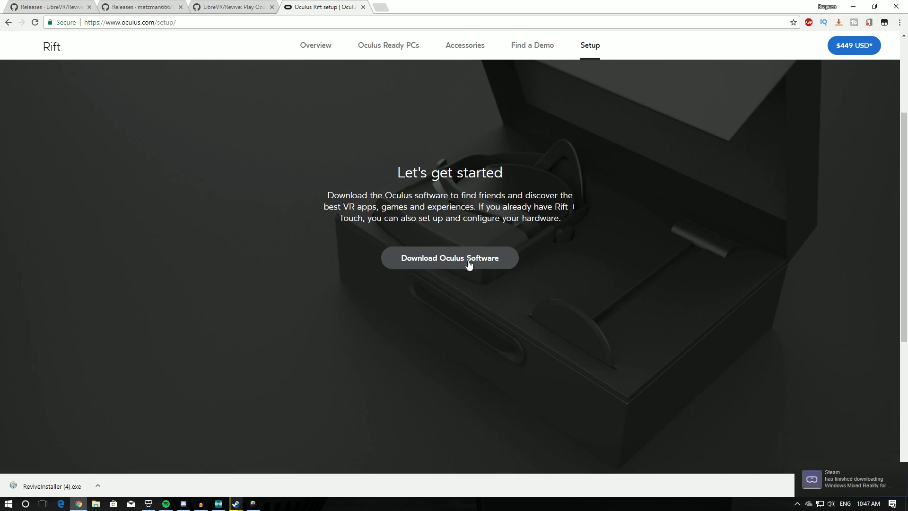
click(468, 260)
Switch to the Oculus installer, accept its terms and install the software with D:\Oculus Apps\ as the VR apps location
key(alt+Tab)
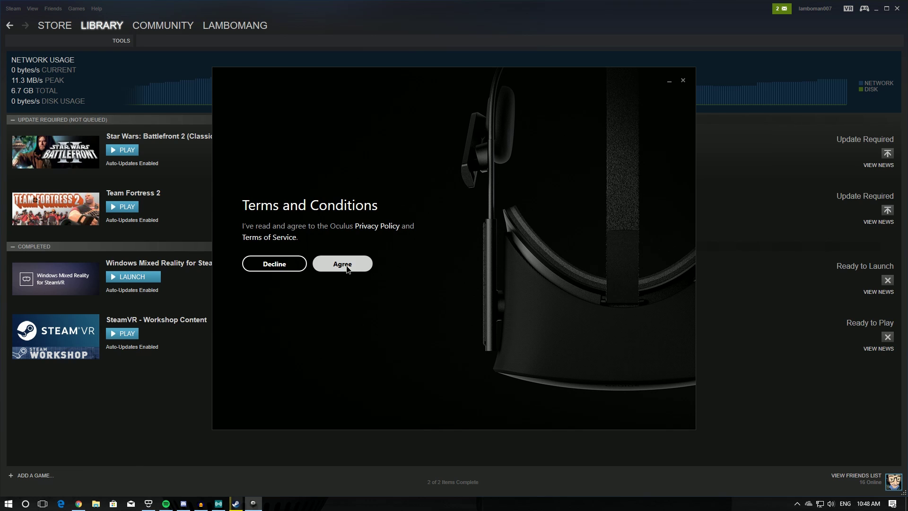
click(347, 266)
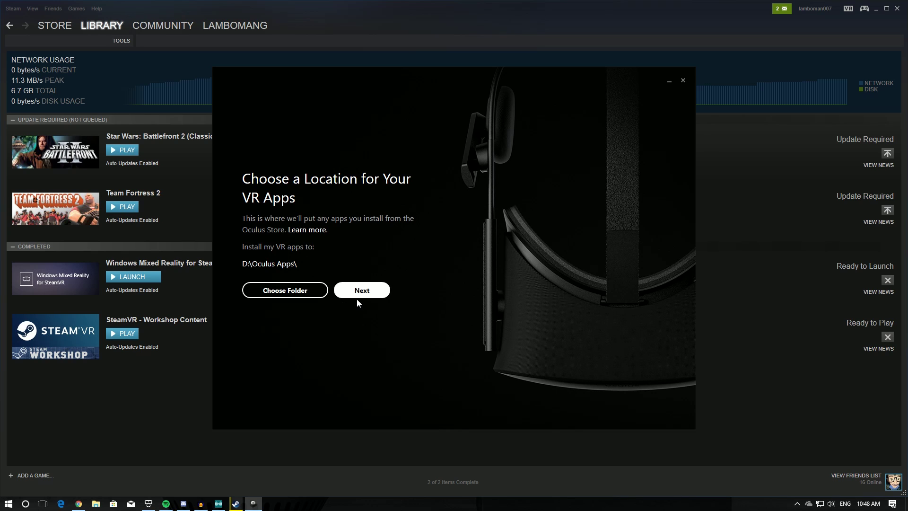
click(369, 293)
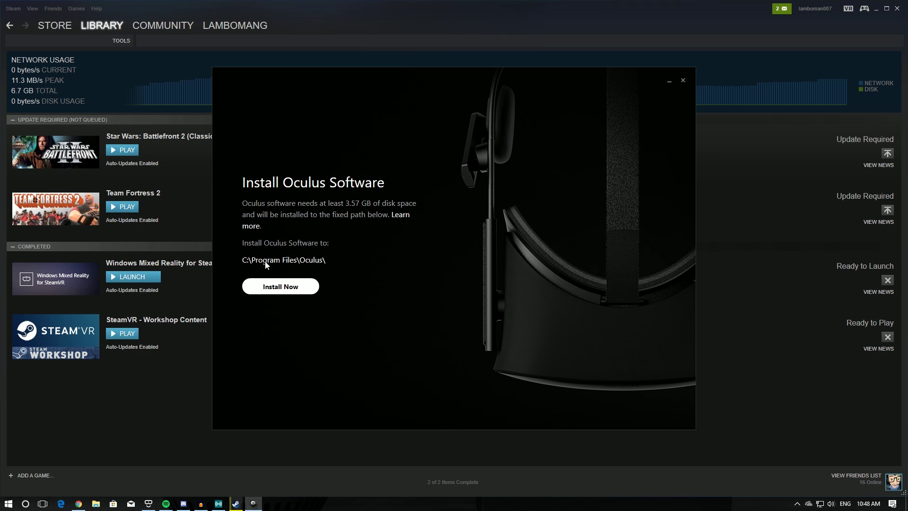
click(279, 286)
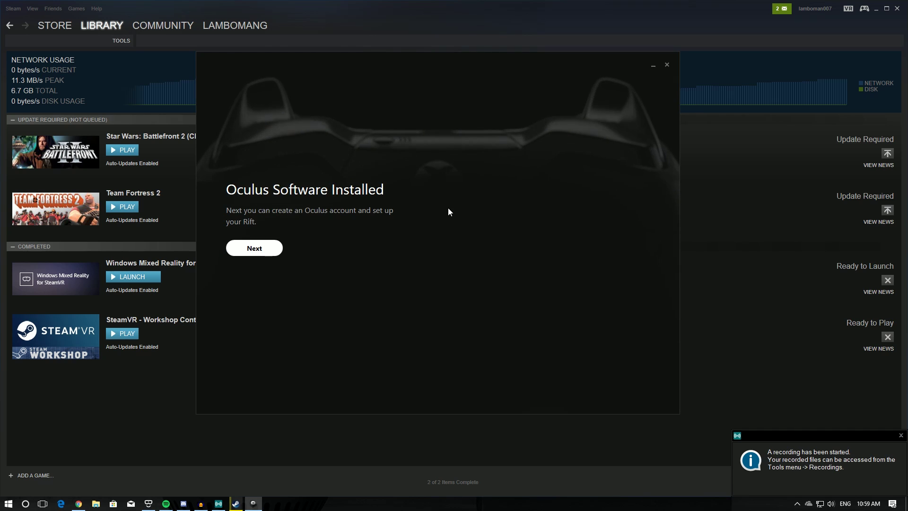
Continue from the completed Oculus installation and bring the Oculus window in front of Steam
click(256, 248)
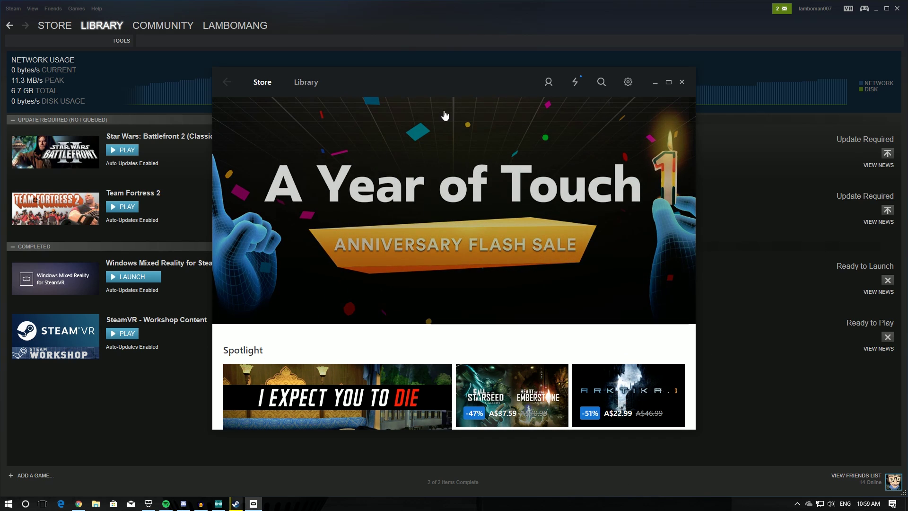
click(400, 61)
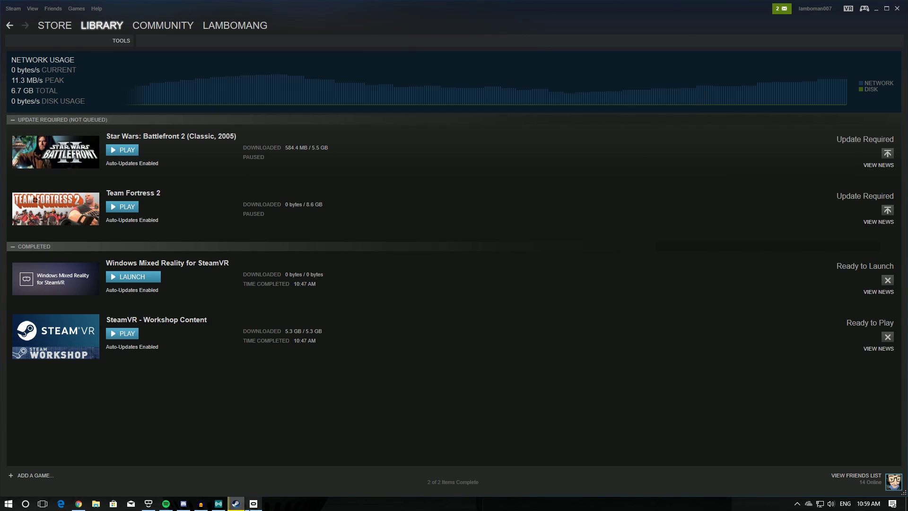
key(alt+Tab)
drag(439, 73, 449, 84)
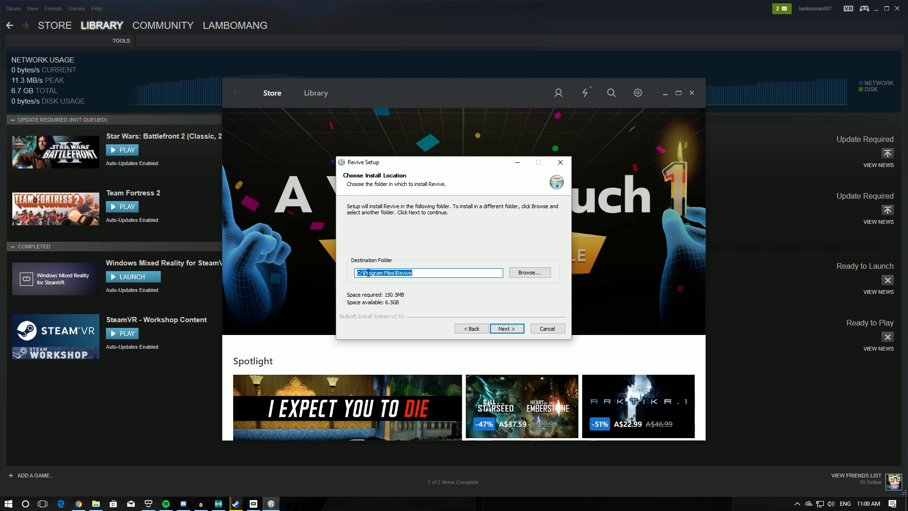
Install Revive with D:\Program Files\Revive as the destination folder and close its setup
click(362, 273)
key(BackSpace)
key(BackSpace)
text(D:)
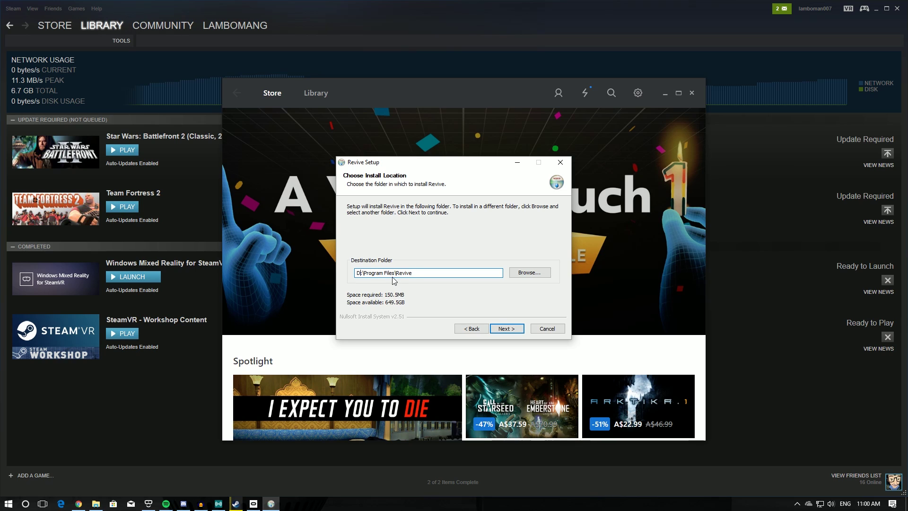
click(507, 330)
click(506, 329)
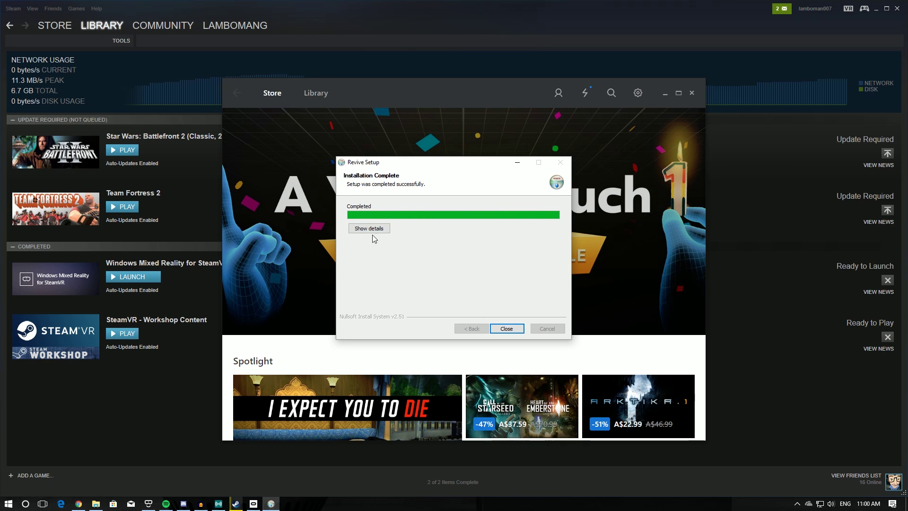
click(512, 330)
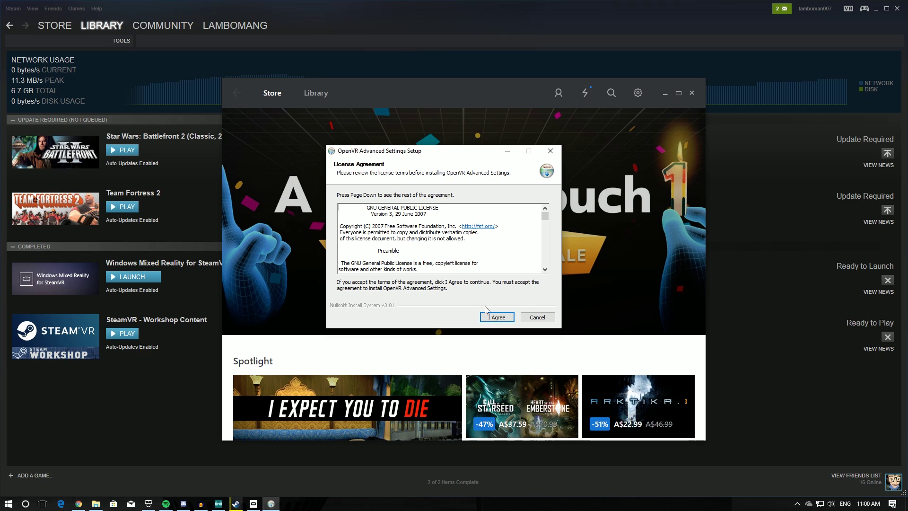
Accept the OpenVR Advanced Settings license, install it to D:\Program Files\OpenVR-AdvancedSettings and close its setup
click(492, 317)
click(353, 263)
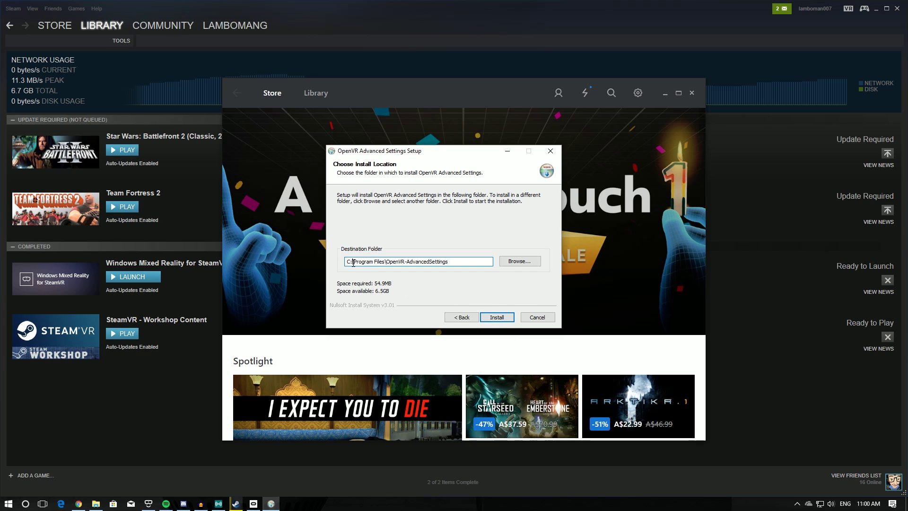
key(Return)
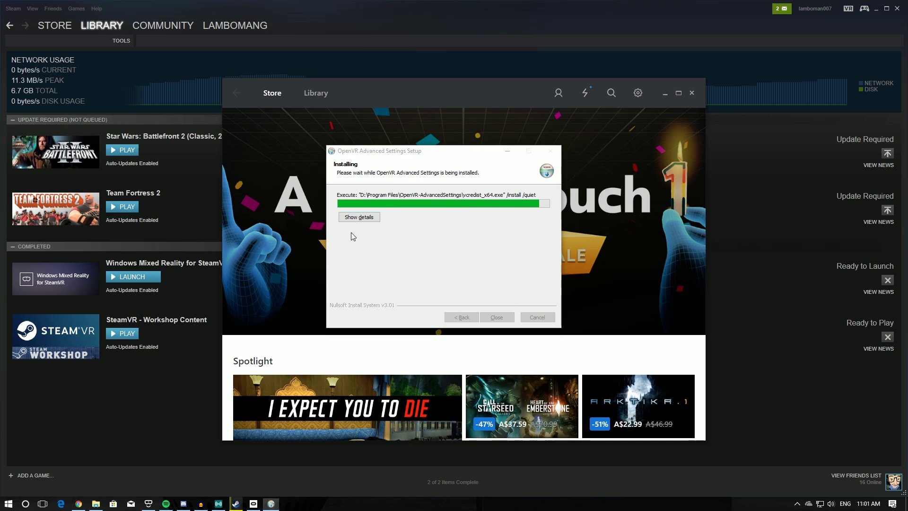
click(495, 317)
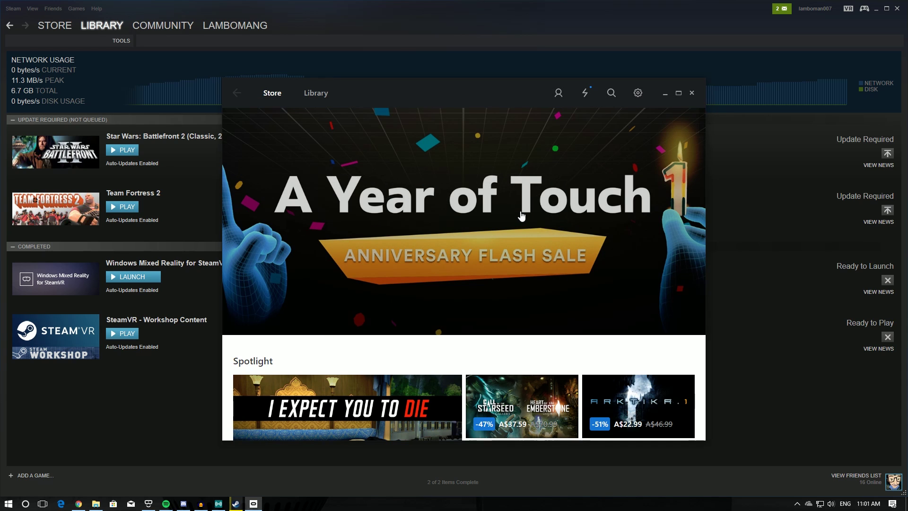
Look through the games and apps in the Oculus library
click(316, 93)
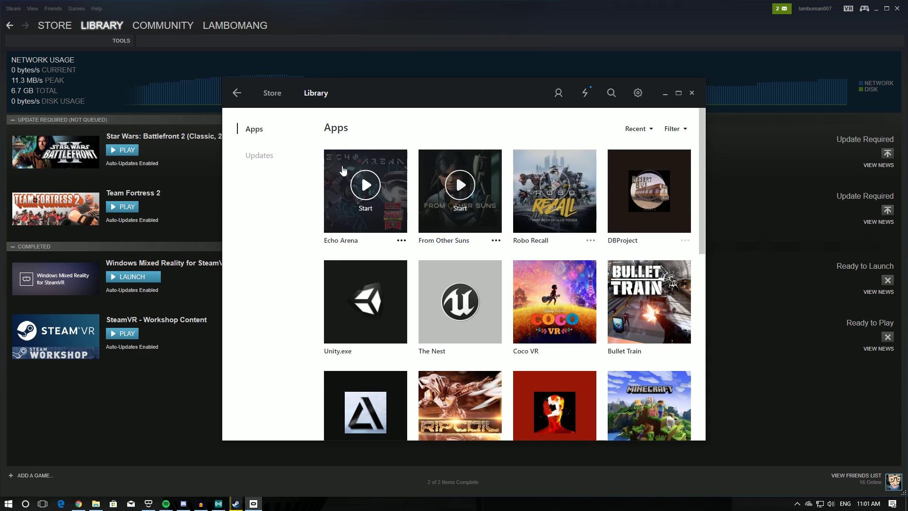
scroll(591, 293, down, 3)
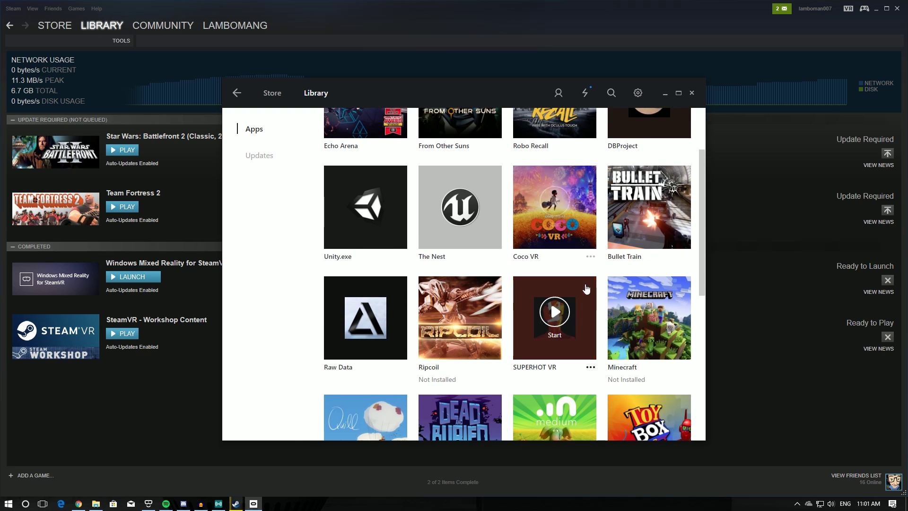
scroll(551, 253, up, 2)
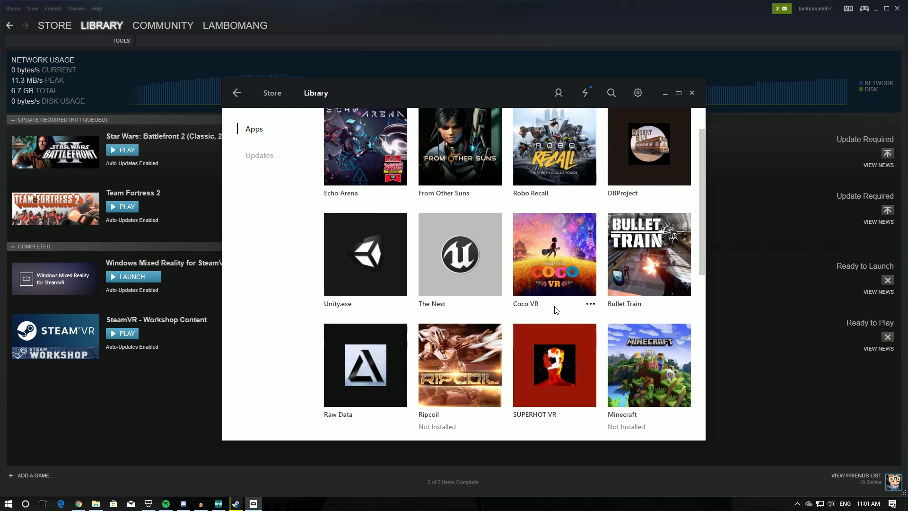
scroll(556, 310, down, 4)
scroll(553, 327, down, 2)
scroll(577, 352, up, 5)
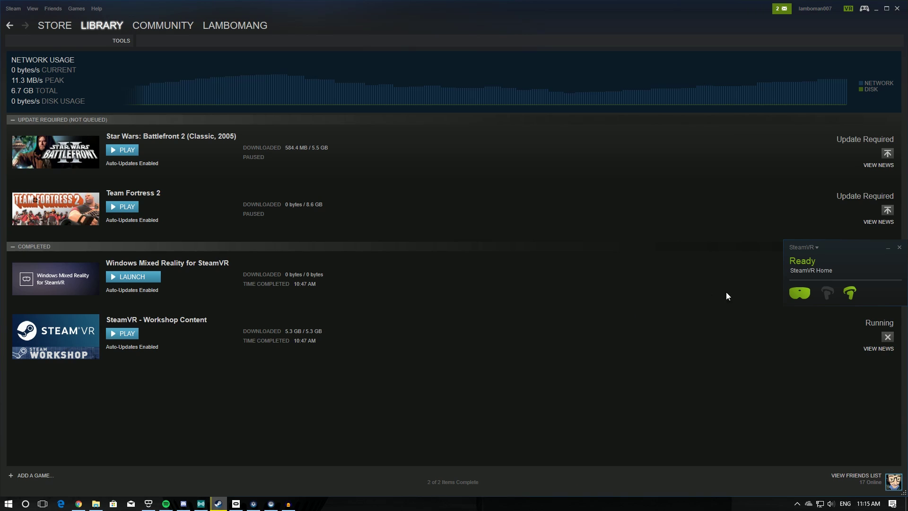
Open the SteamVR settings and set the playback device used while SteamVR is active to Do not change device
click(804, 247)
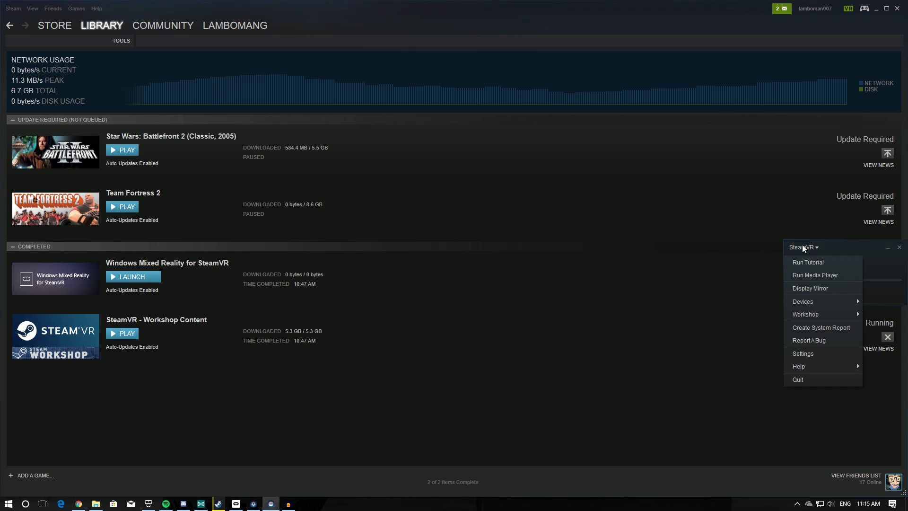
click(811, 353)
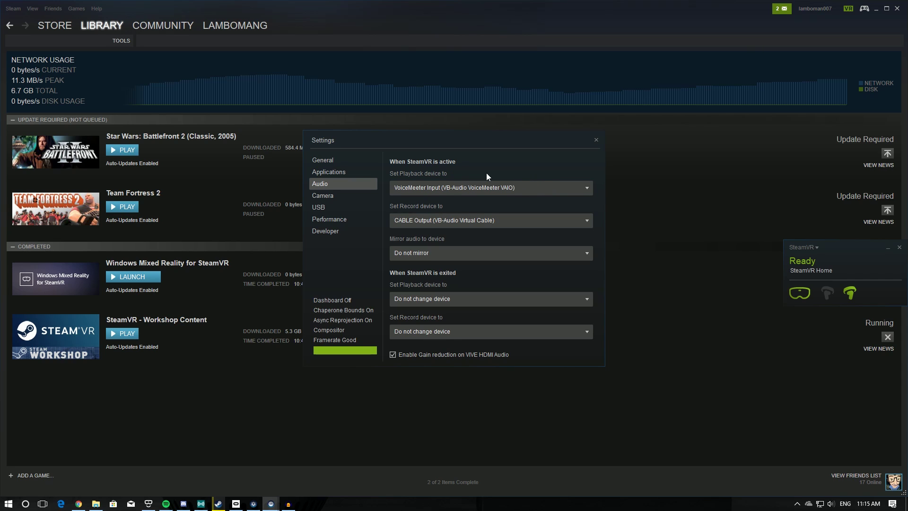
click(517, 189)
click(517, 187)
mouse_move(156, 501)
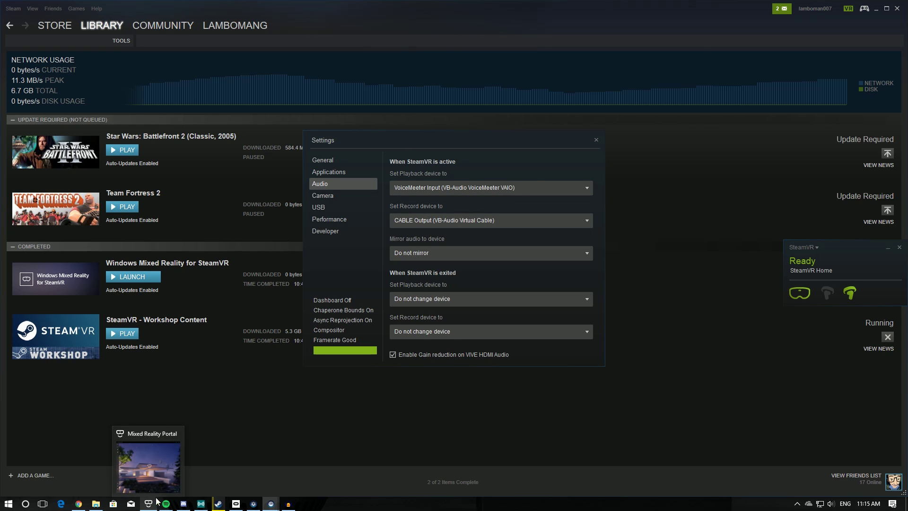
click(525, 186)
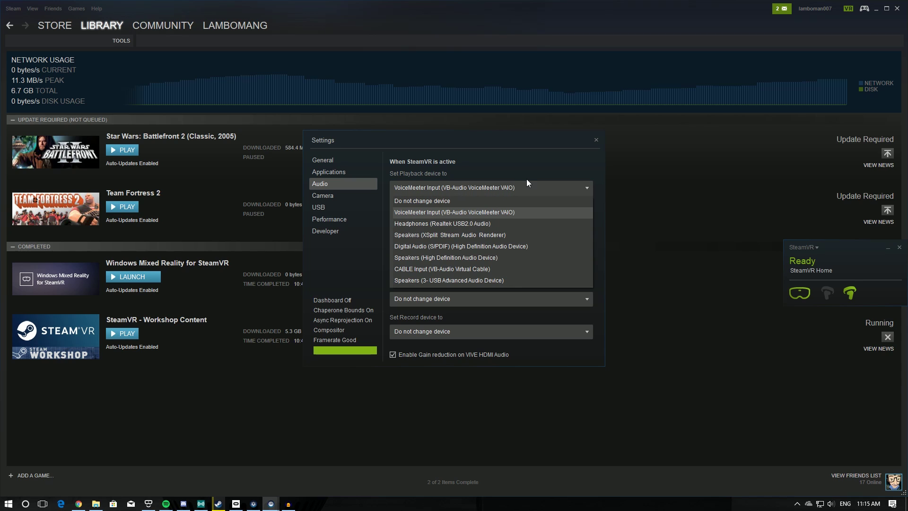
click(425, 201)
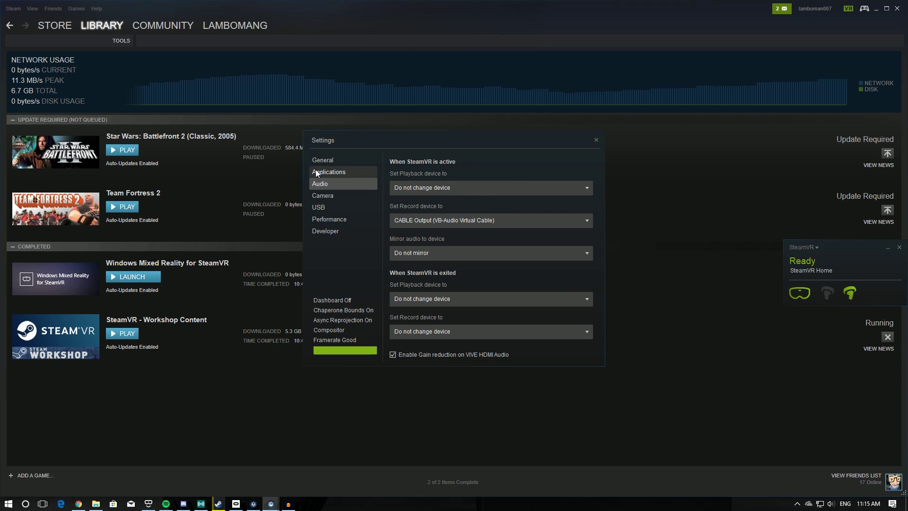
click(453, 188)
click(433, 199)
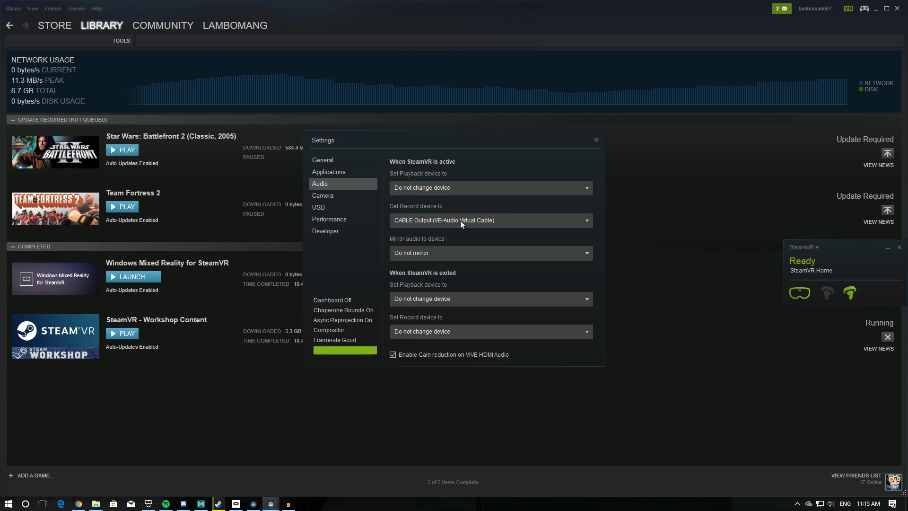
Set the record device used while SteamVR is active to Do not change device and close the settings
click(460, 221)
click(433, 231)
click(597, 141)
drag(847, 252, 799, 219)
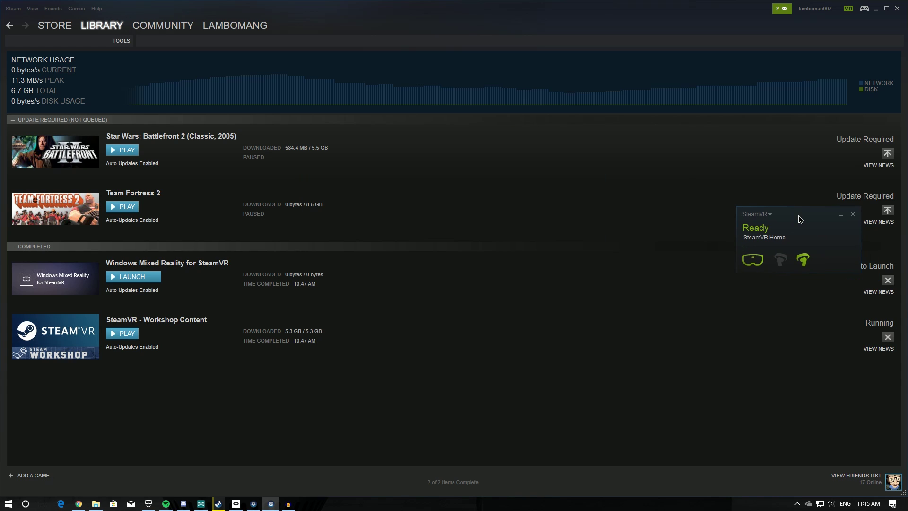
Switch to Mixed Reality Portal and open an entry from its additional options
click(148, 503)
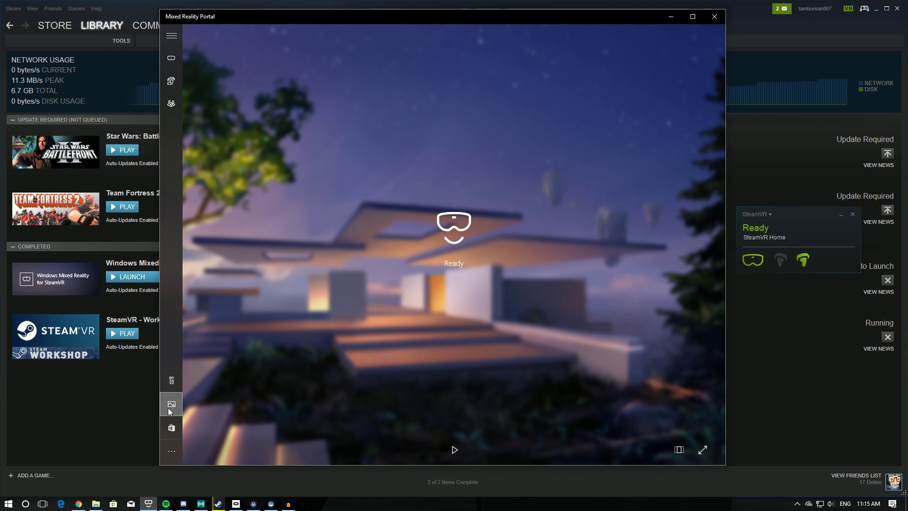
click(167, 452)
click(186, 420)
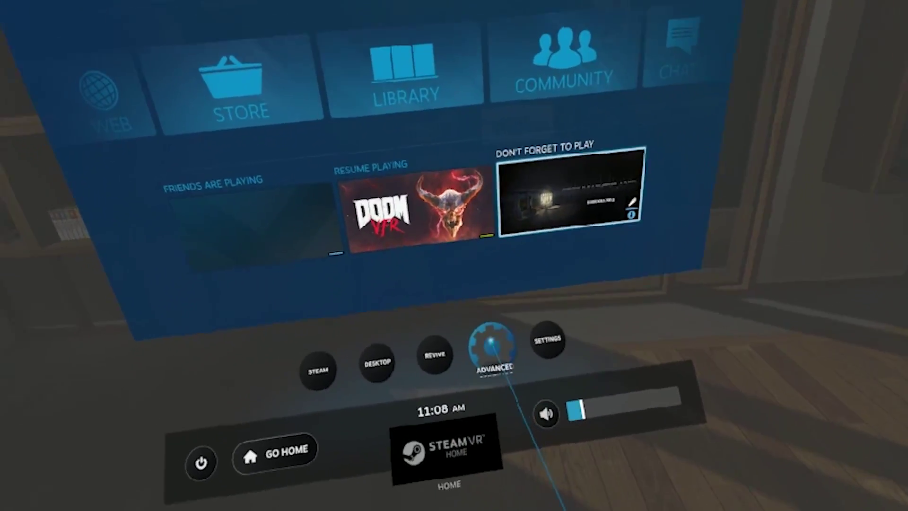
View the Revive game library in the SteamVR dashboard, and open the Revive page of OpenVR Advanced Settings
click(434, 355)
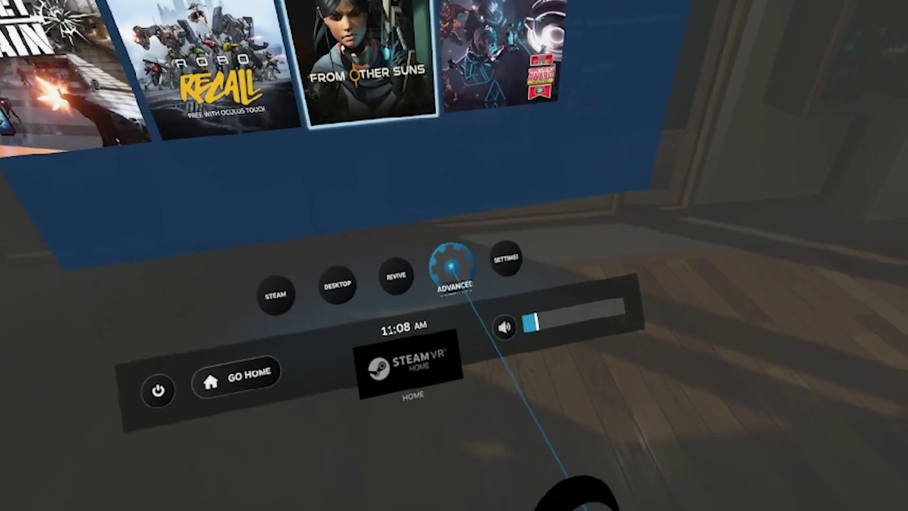
click(472, 283)
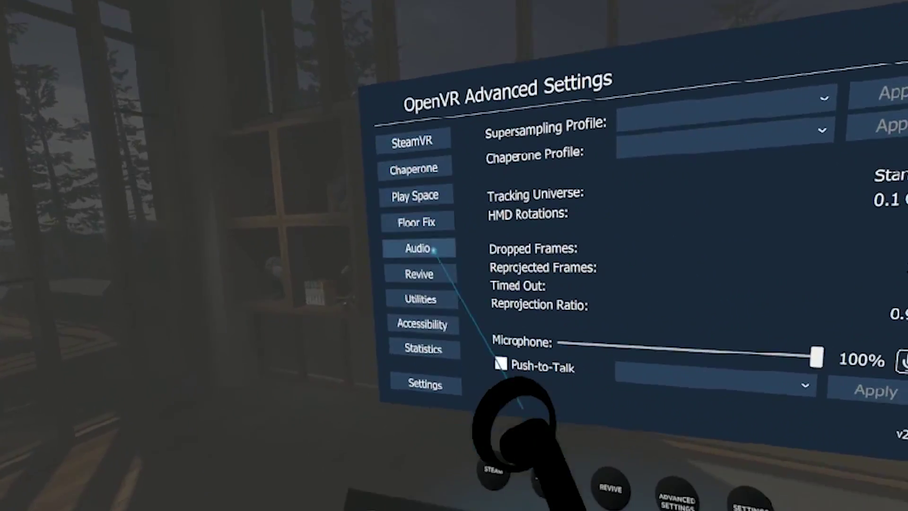
click(419, 346)
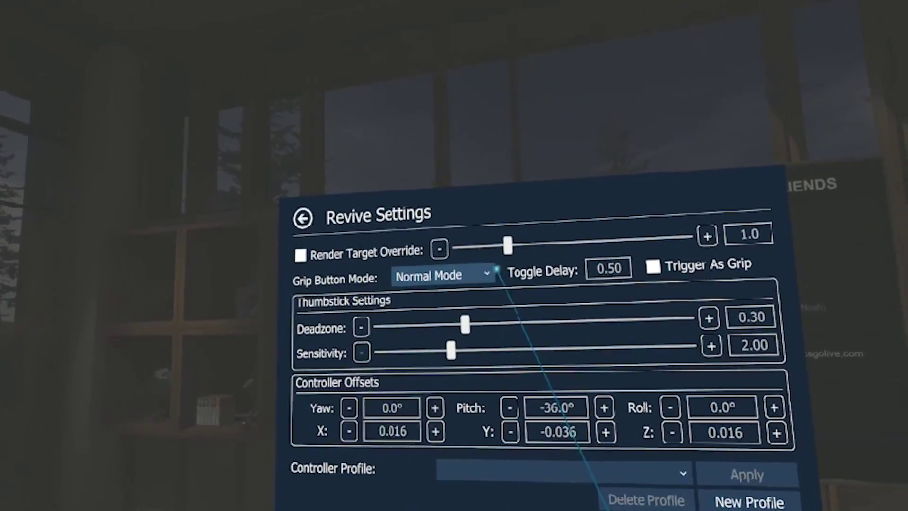
Examine the Grip Button Mode choices in the Revive settings, keep Normal Mode and return to the main page
click(492, 273)
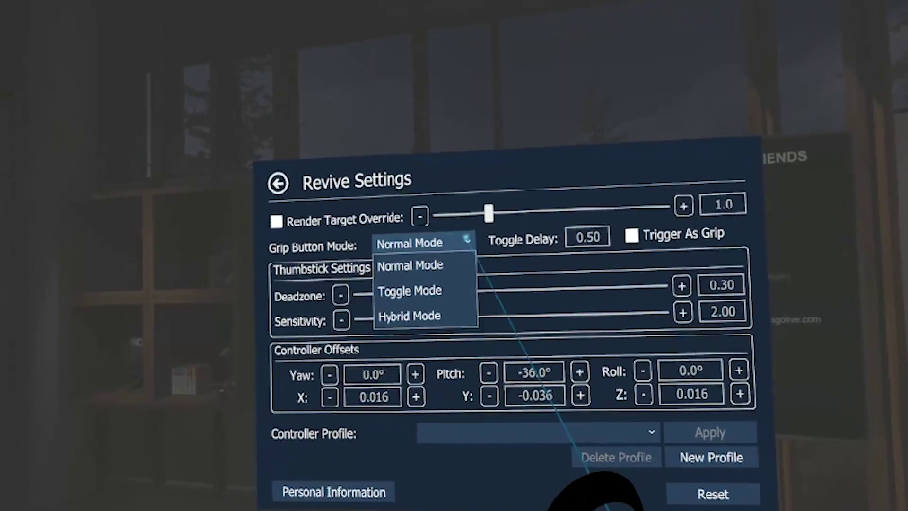
click(468, 240)
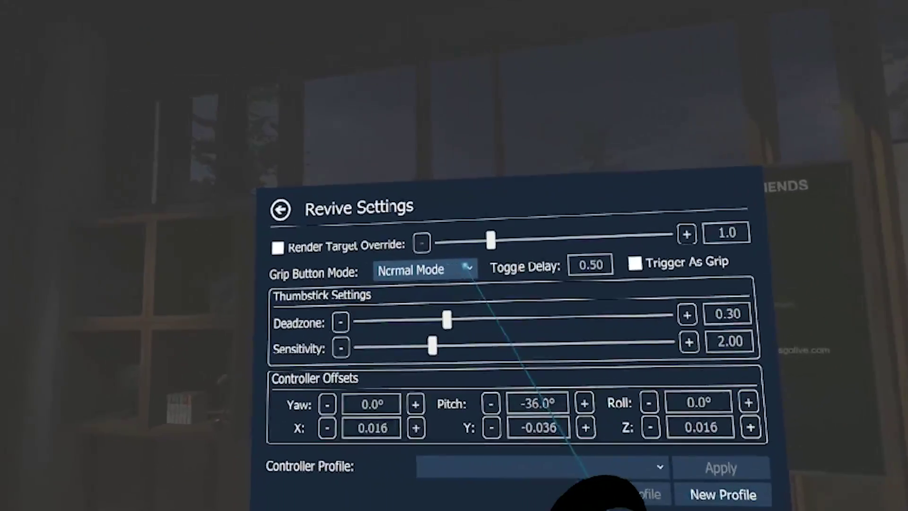
click(467, 268)
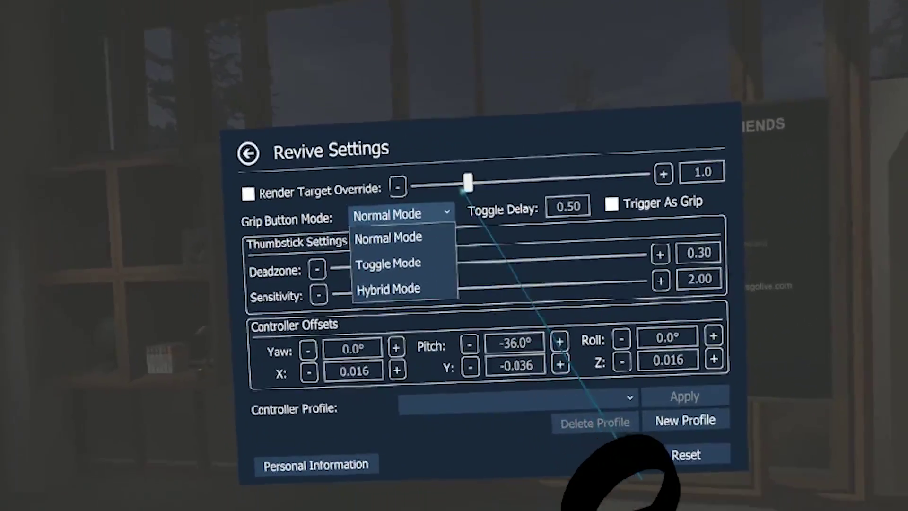
click(444, 239)
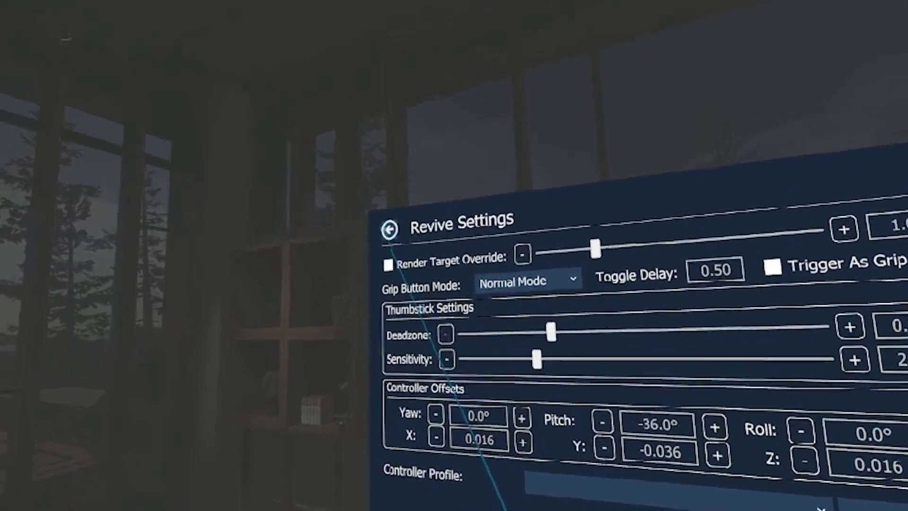
click(374, 204)
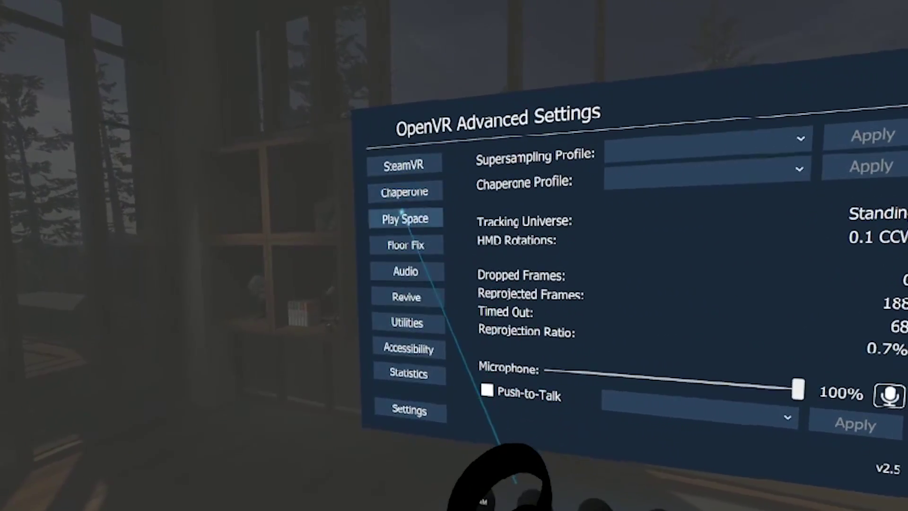
Open the Play Space settings, check the play space rotation control and return to the main page
click(411, 240)
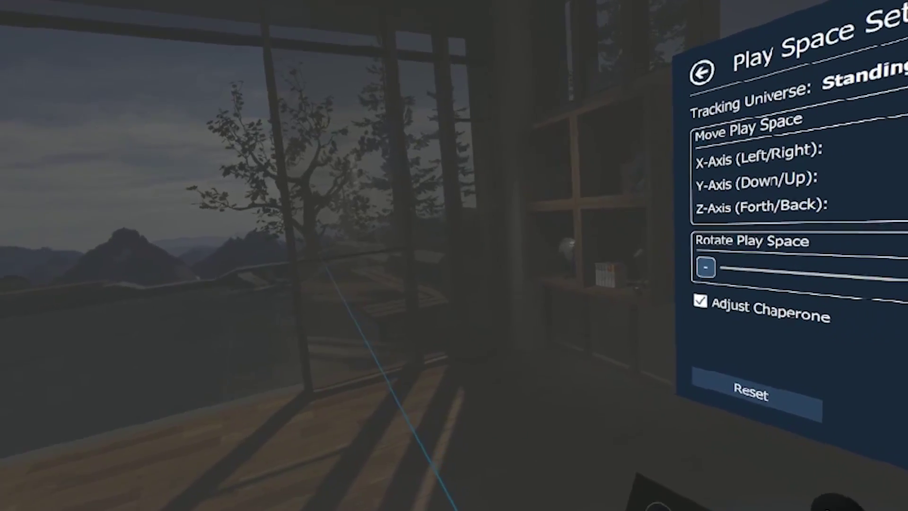
click(709, 271)
click(454, 265)
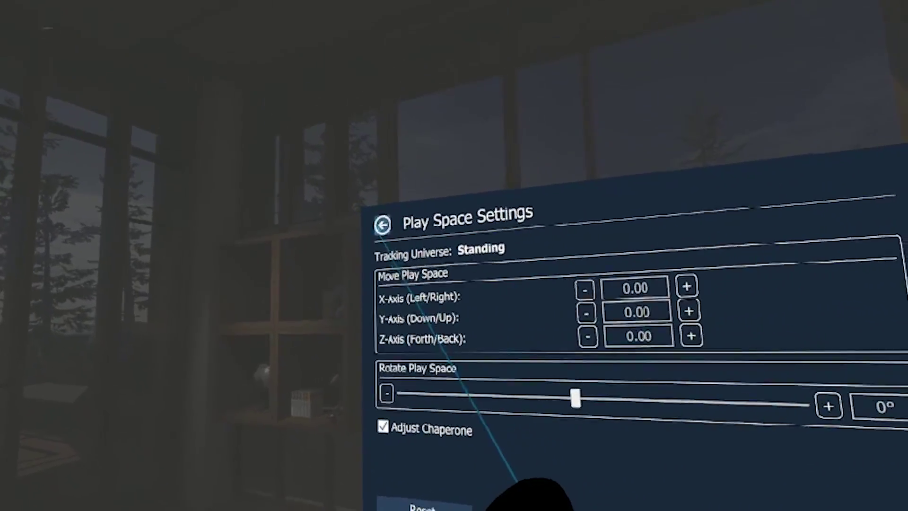
click(384, 220)
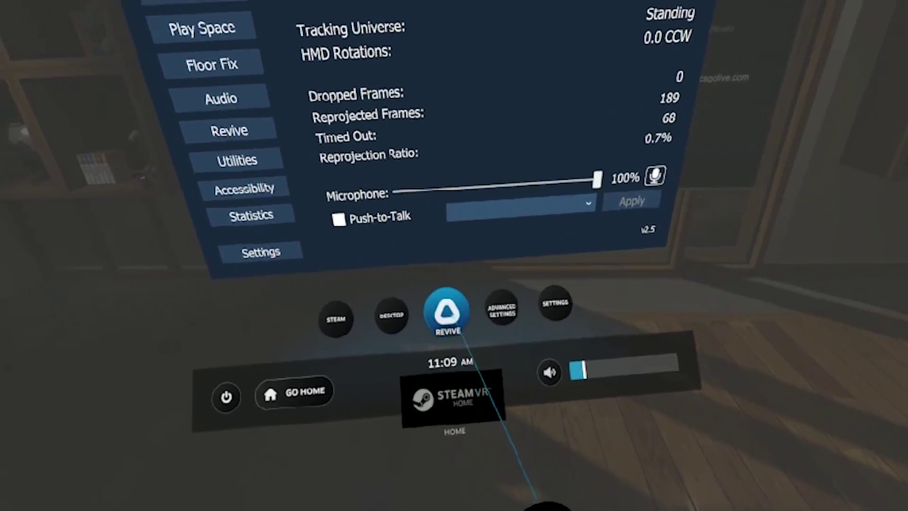
Launch Echo Arena from the Revive library and join a multiplayer lobby
click(416, 289)
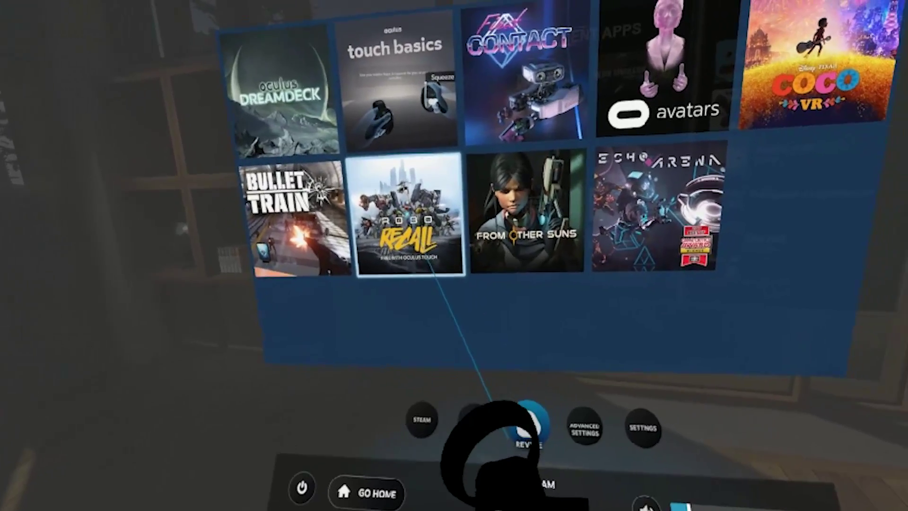
click(426, 302)
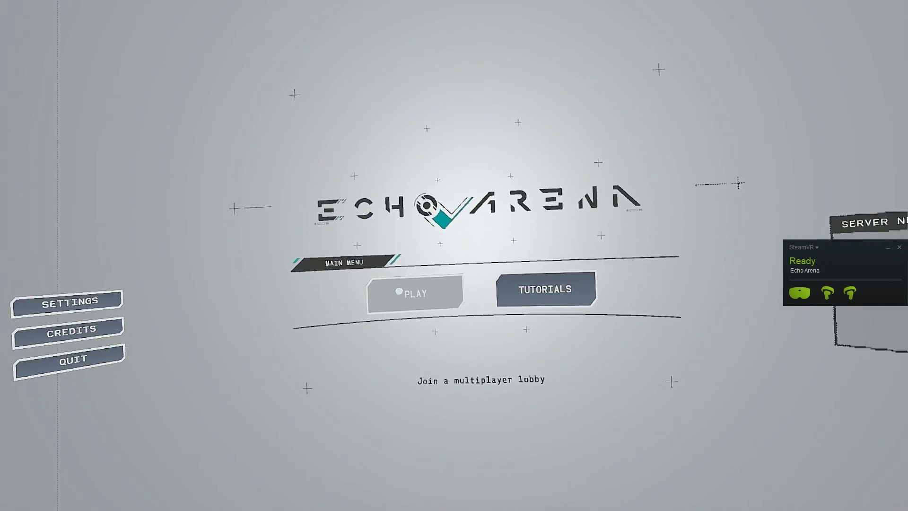
click(382, 297)
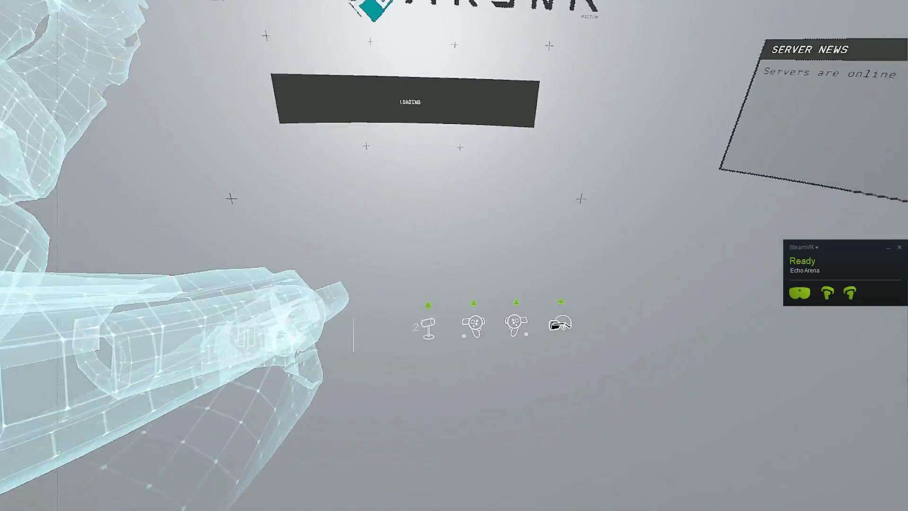